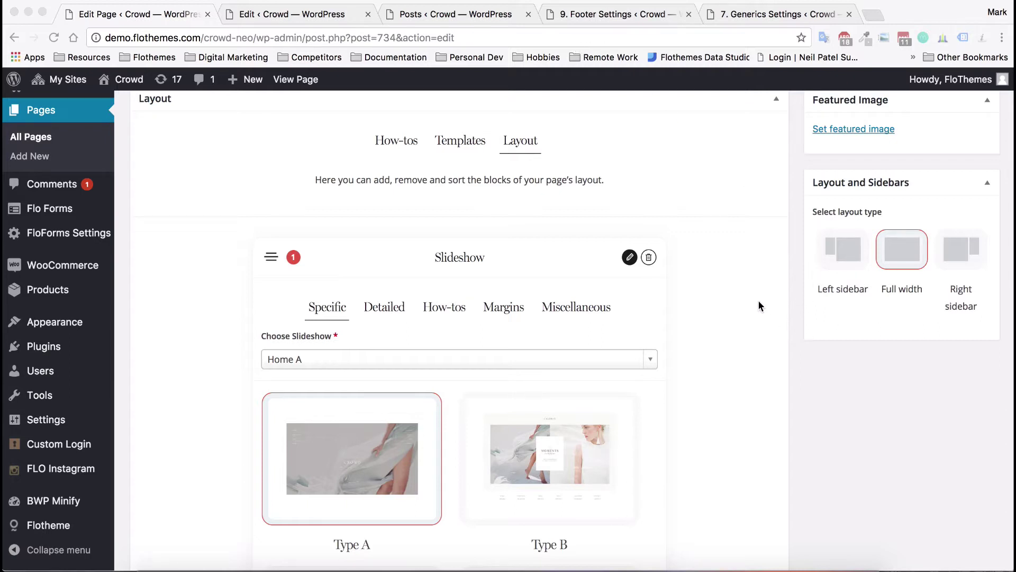
# Review the available slideshow types and the Slideshow block's detailed logo and menu settings
pyautogui.scroll(-1, 719, 269)
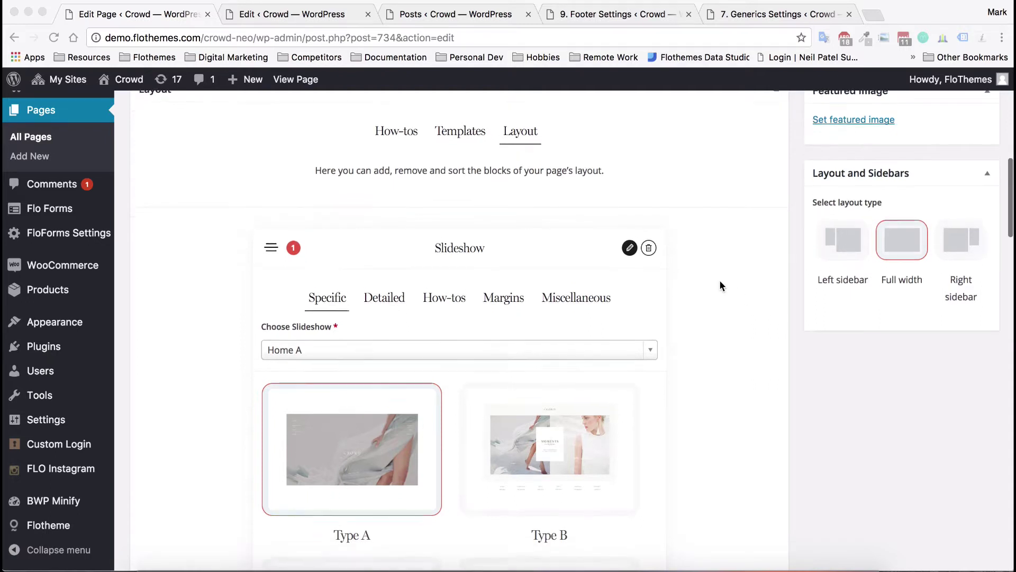
pyautogui.scroll(-8, 719, 283)
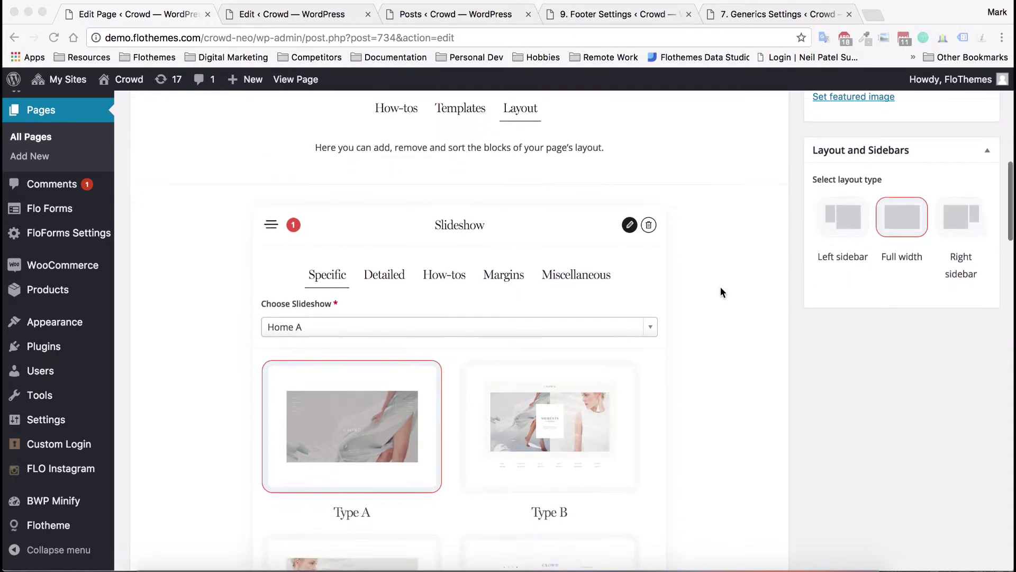
pyautogui.scroll(-20, 721, 291)
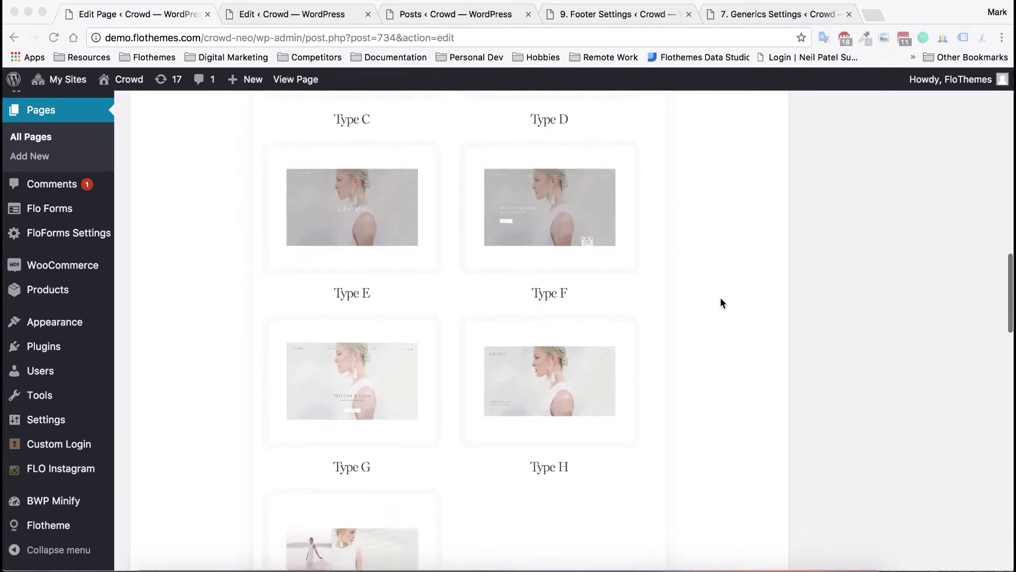
pyautogui.scroll(20, 721, 301)
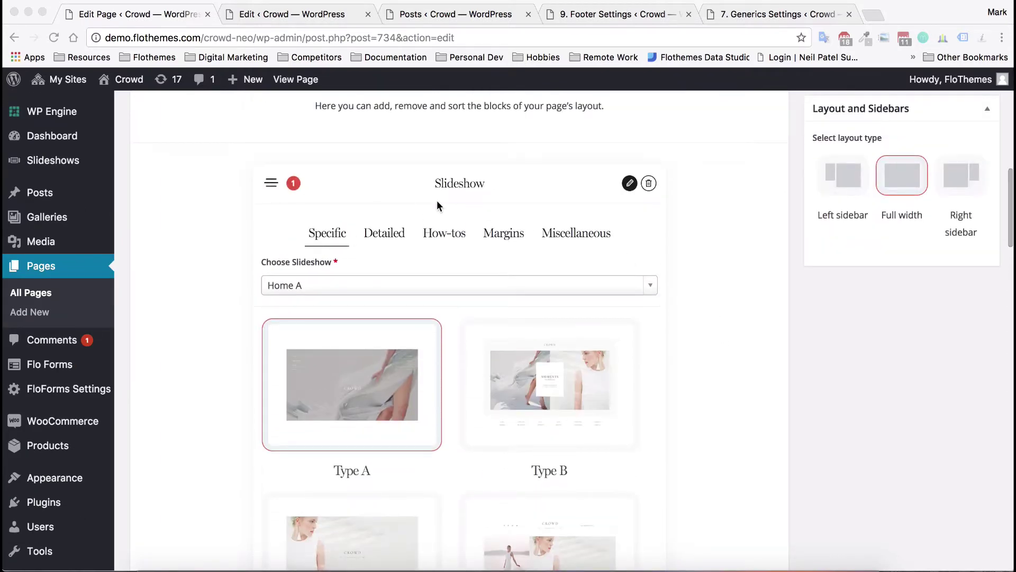
pyautogui.click(384, 236)
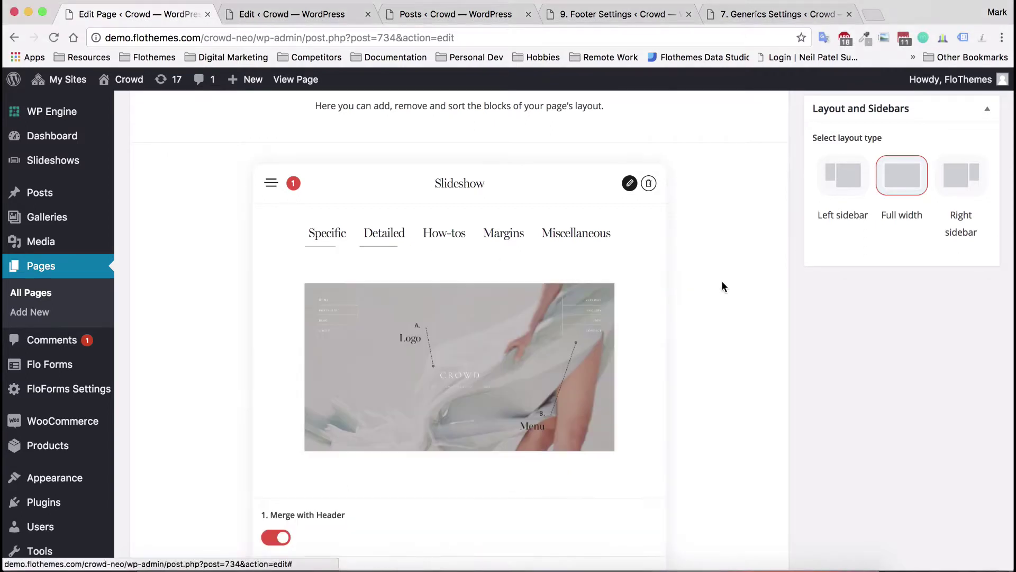
pyautogui.scroll(-5, 712, 262)
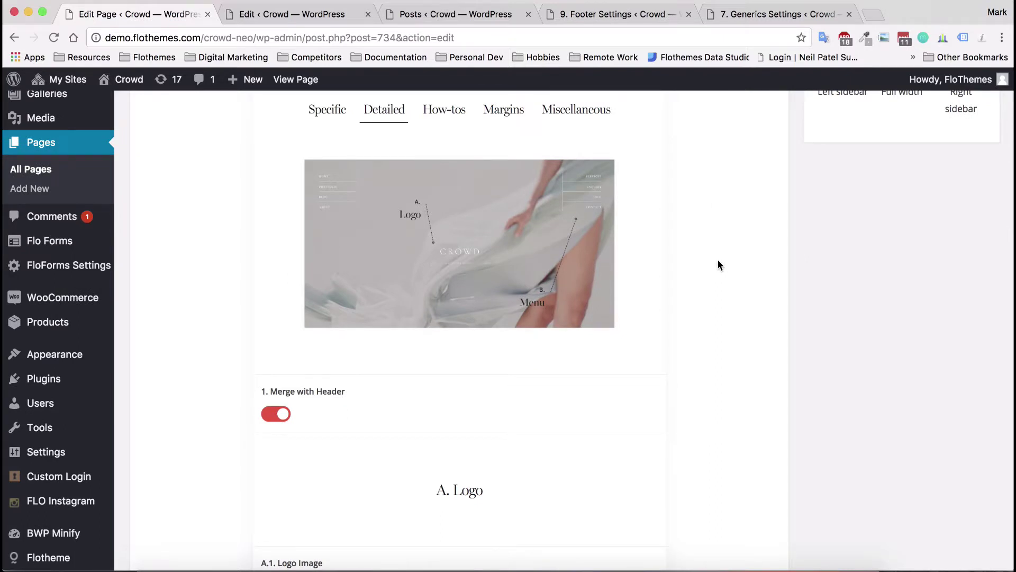
pyautogui.scroll(-5, 718, 302)
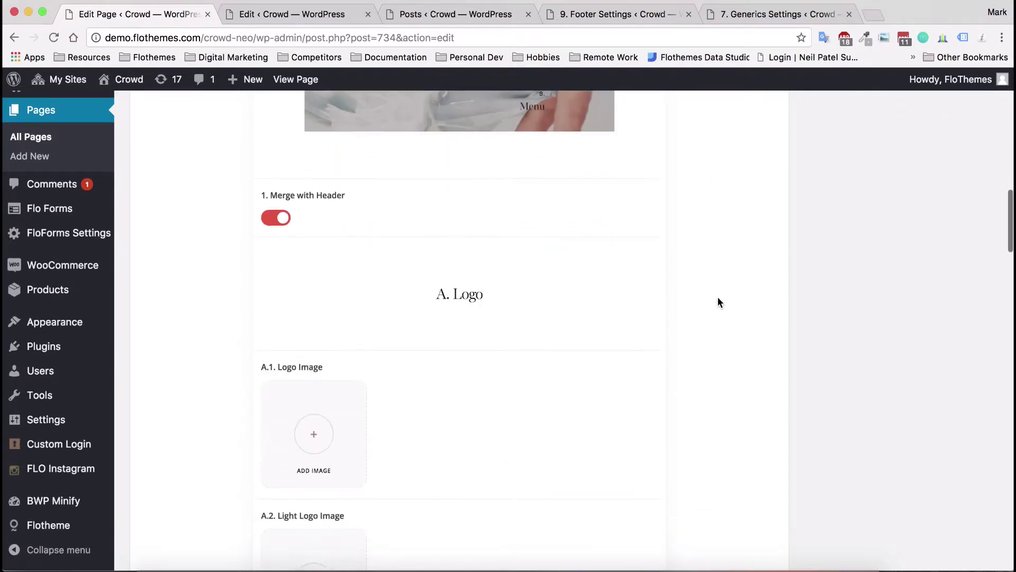
pyautogui.scroll(-2, 718, 302)
pyautogui.scroll(-3, 717, 302)
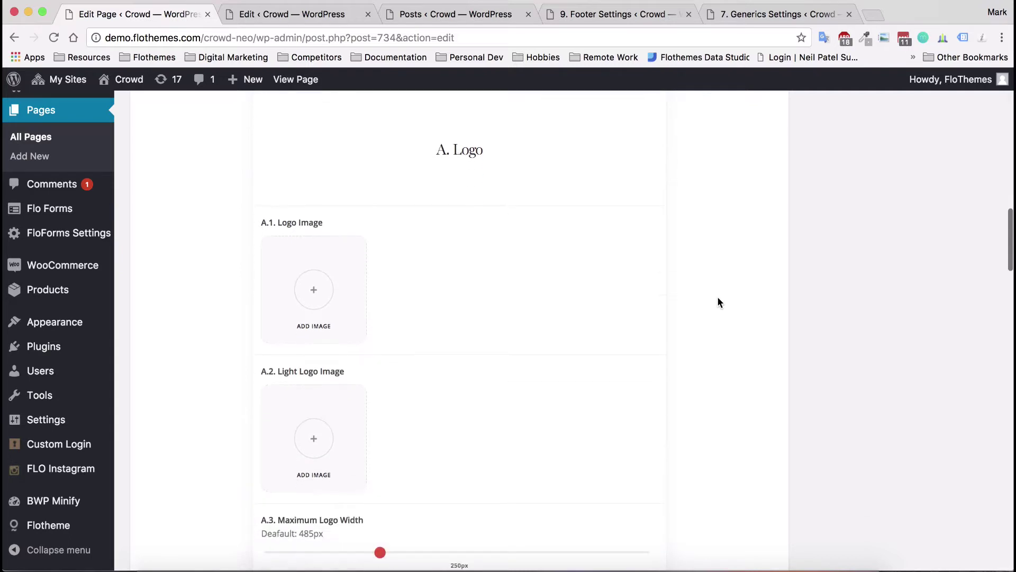
pyautogui.scroll(-10, 717, 302)
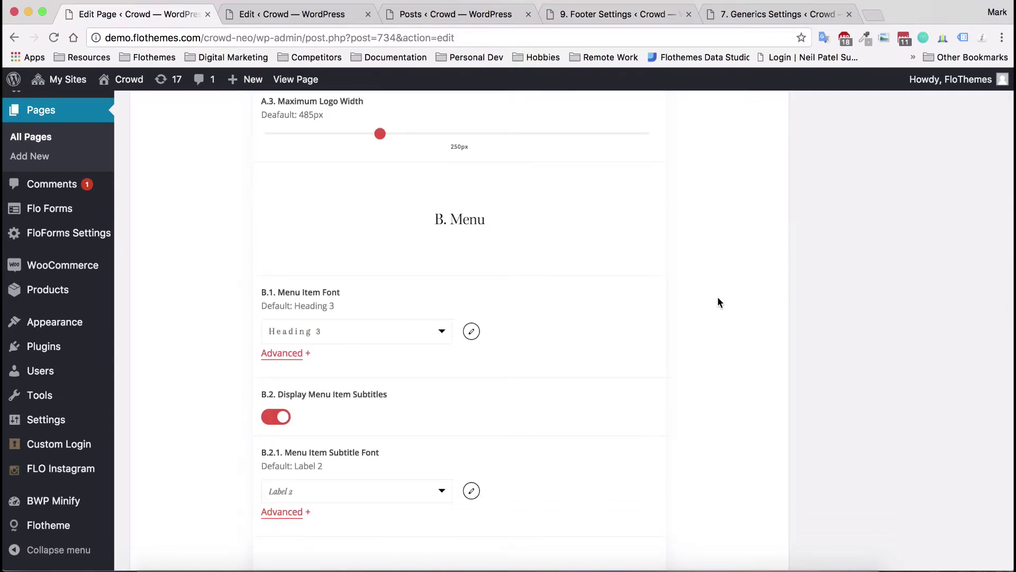
pyautogui.scroll(-8, 719, 302)
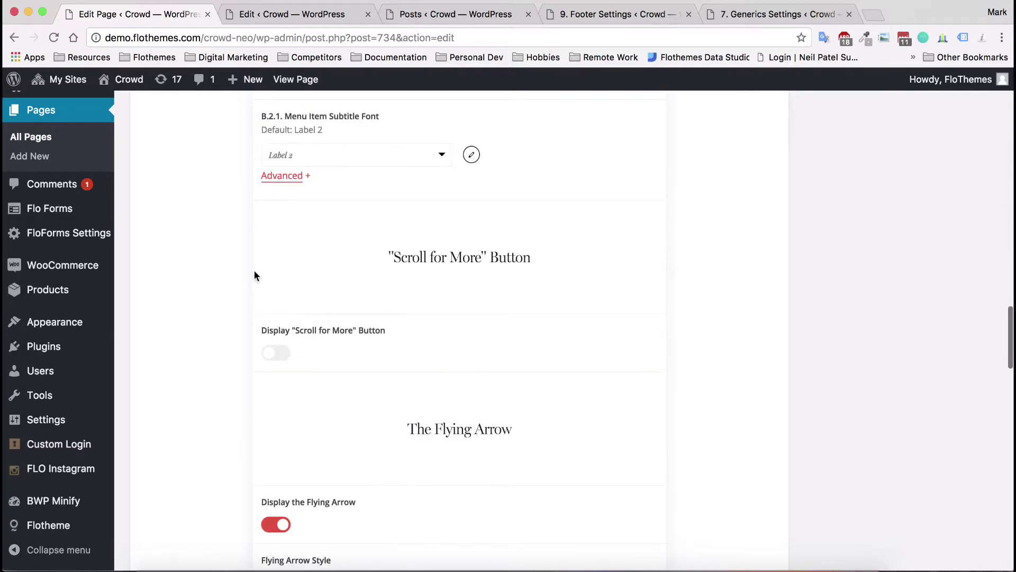
pyautogui.scroll(15, 388, 349)
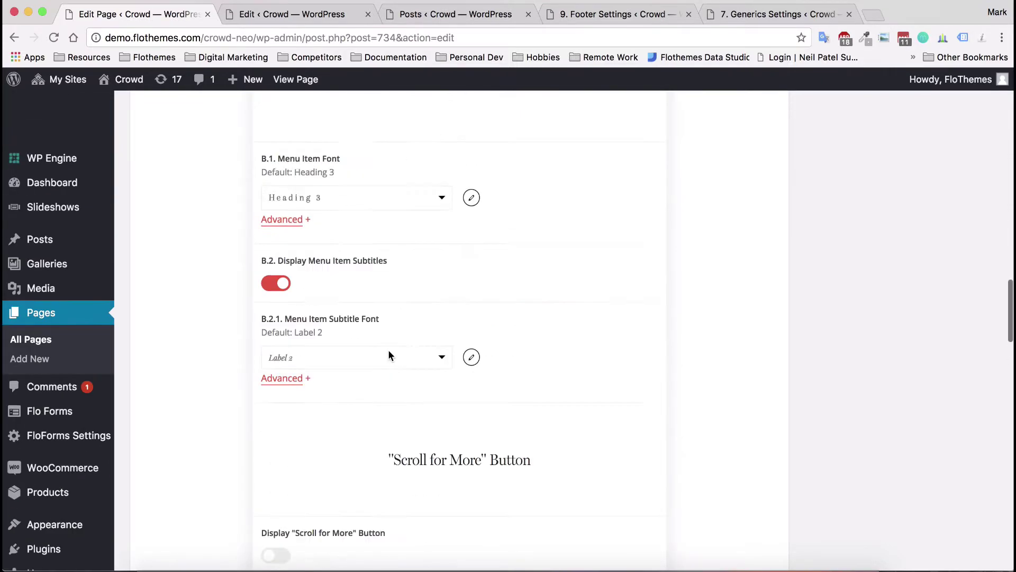
pyautogui.scroll(-2, 377, 411)
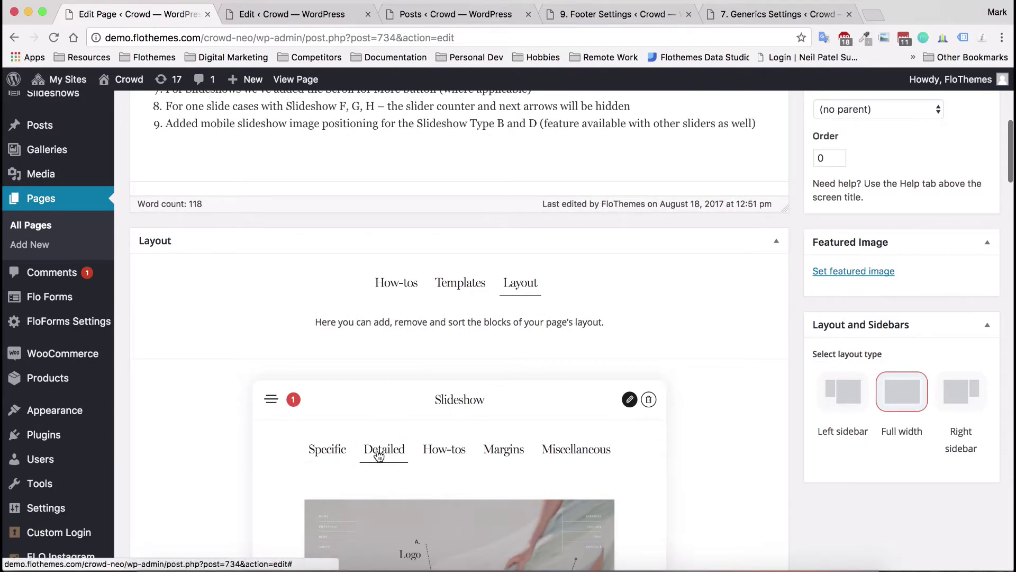
# Enable the "Scroll for More" button in the Slideshow block's detailed settings, keeping the label SCROLL FOR MORE
pyautogui.scroll(-10, 422, 458)
pyautogui.scroll(-7, 424, 459)
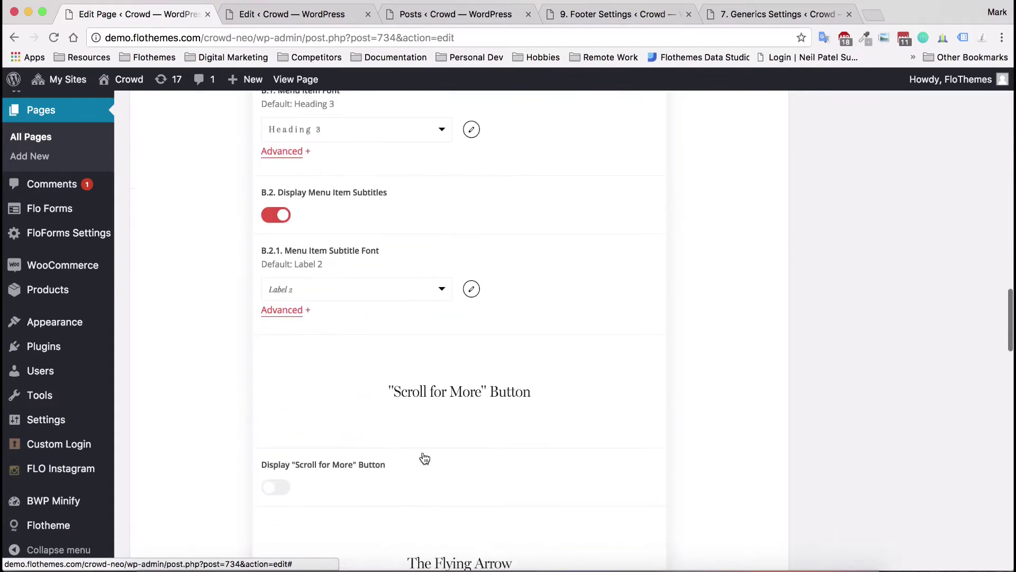
pyautogui.click(274, 486)
pyautogui.scroll(-4, 505, 421)
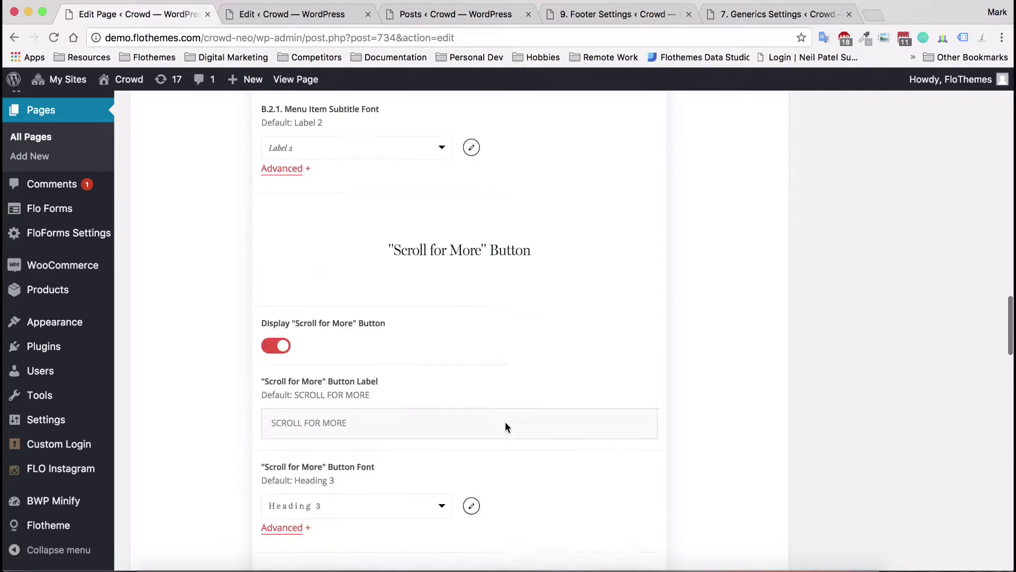
pyautogui.moveTo(349, 391); pyautogui.dragTo(257, 379)
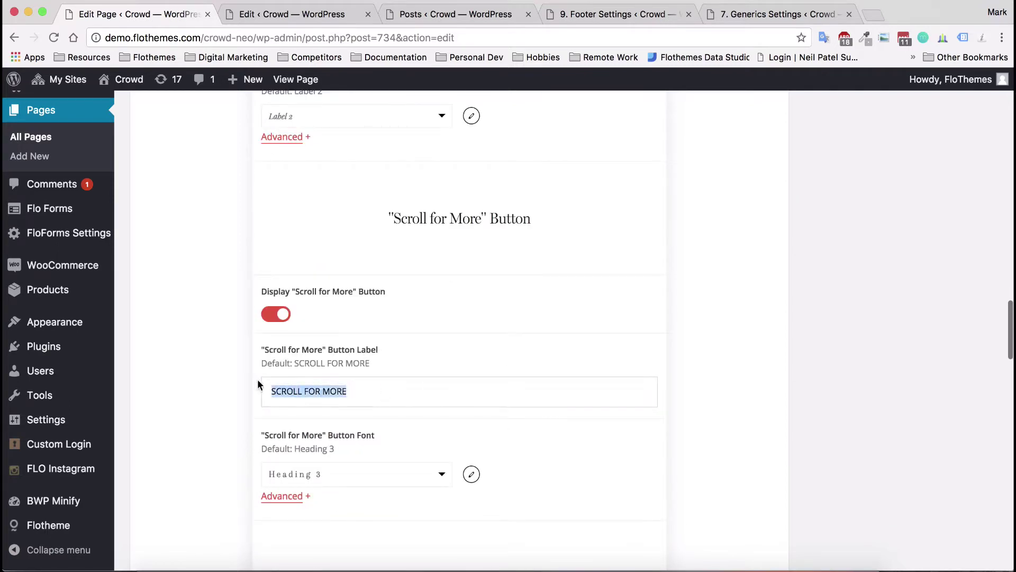
pyautogui.click(368, 389)
pyautogui.scroll(-3, 597, 360)
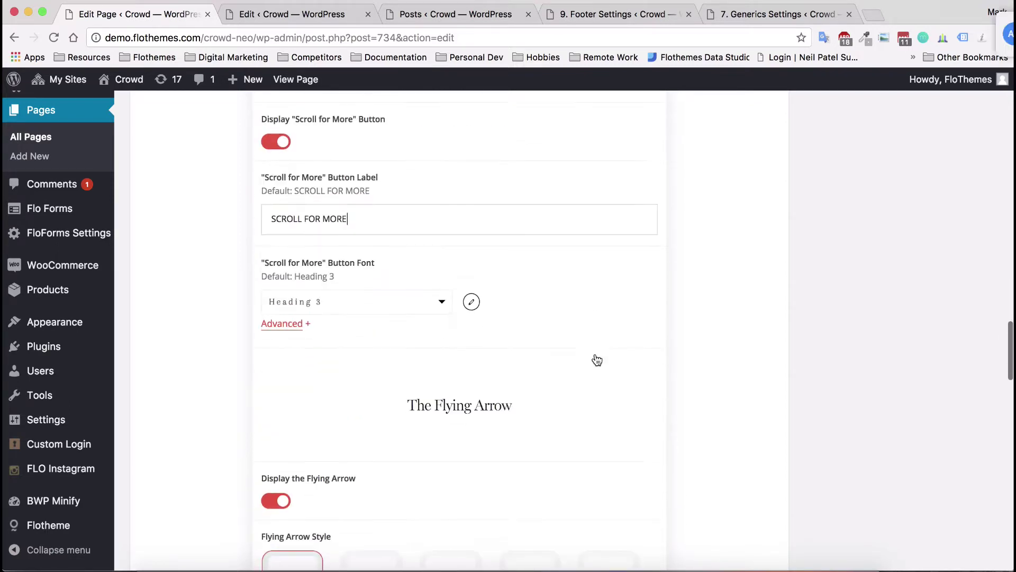
# Examine the Flying Arrow's style and size options, dismiss the notifications, and switch the arrow's display off and back on
pyautogui.scroll(-2, 655, 354)
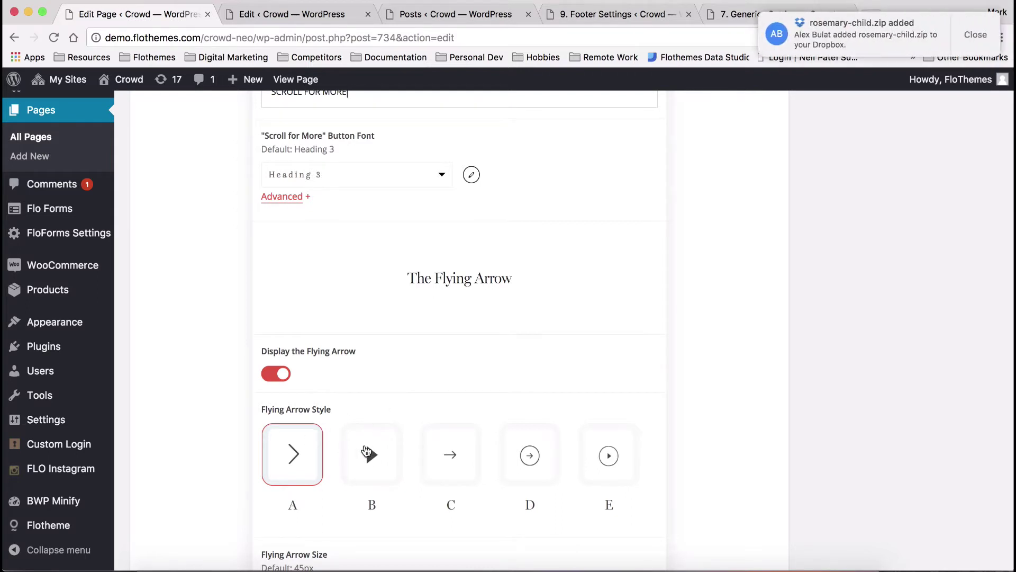
pyautogui.click(985, 39)
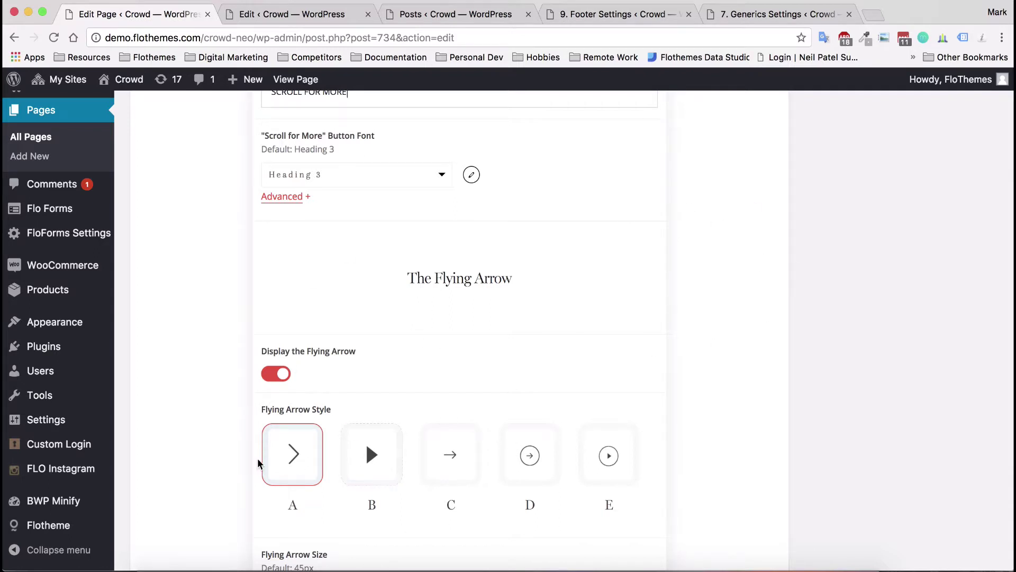
pyautogui.scroll(-4, 474, 418)
pyautogui.scroll(1, 474, 421)
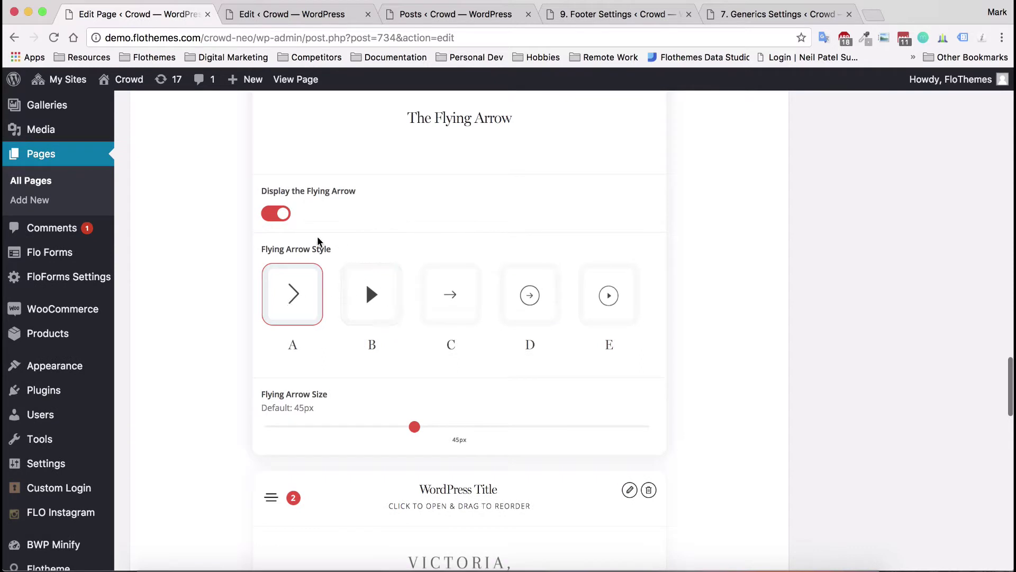
pyautogui.scroll(2, 319, 242)
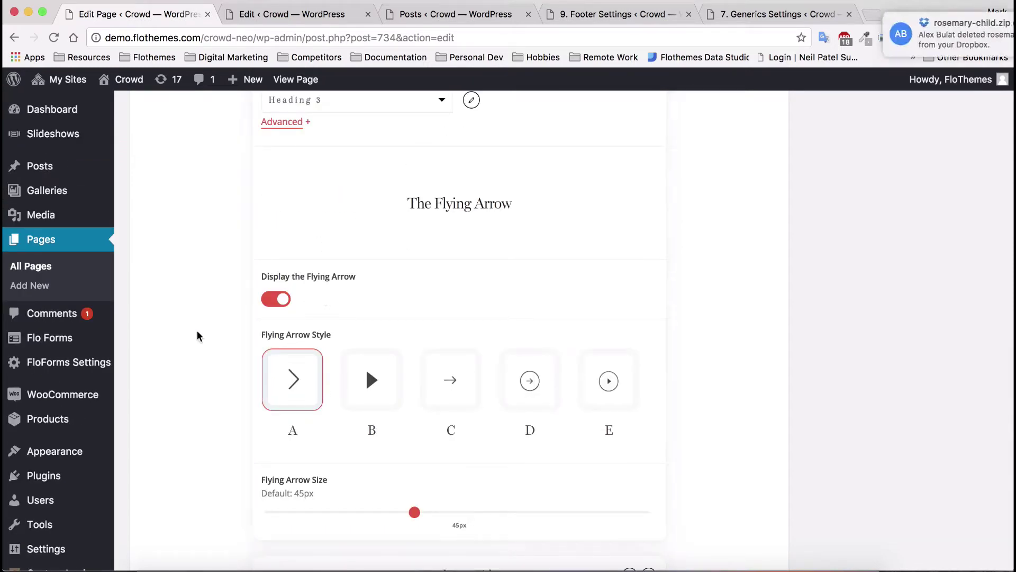
pyautogui.click(975, 52)
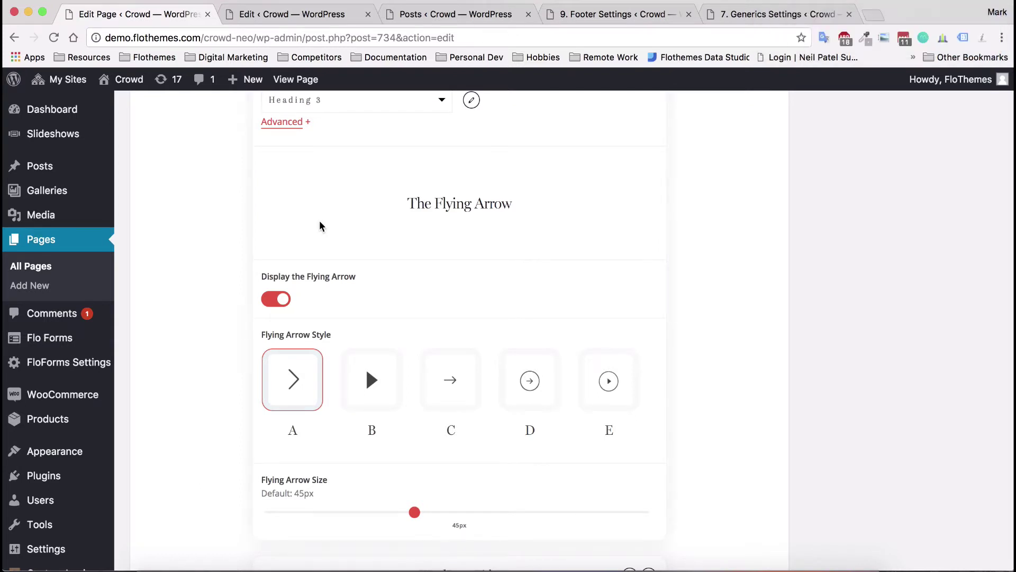
pyautogui.click(269, 300)
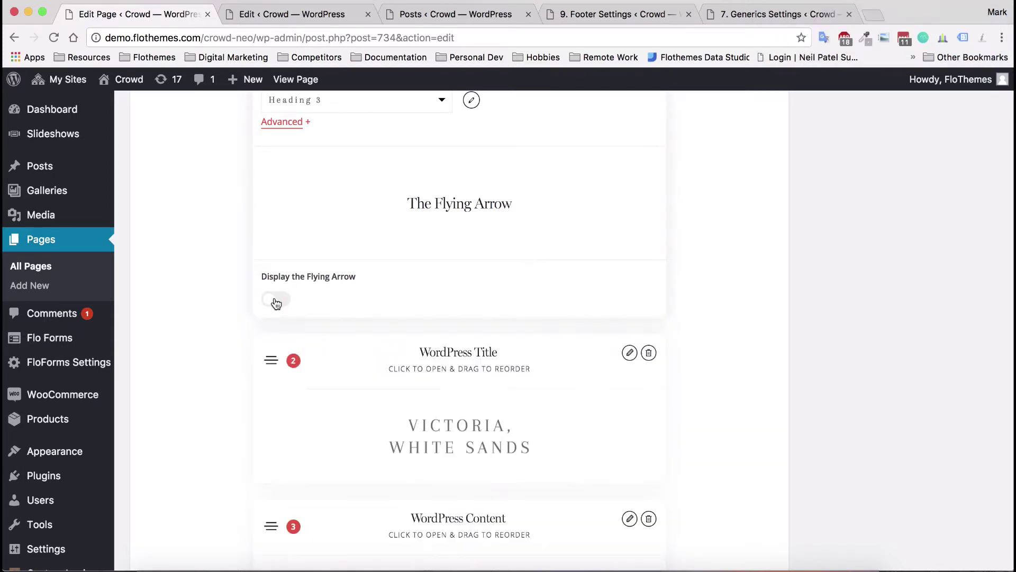
pyautogui.click(268, 300)
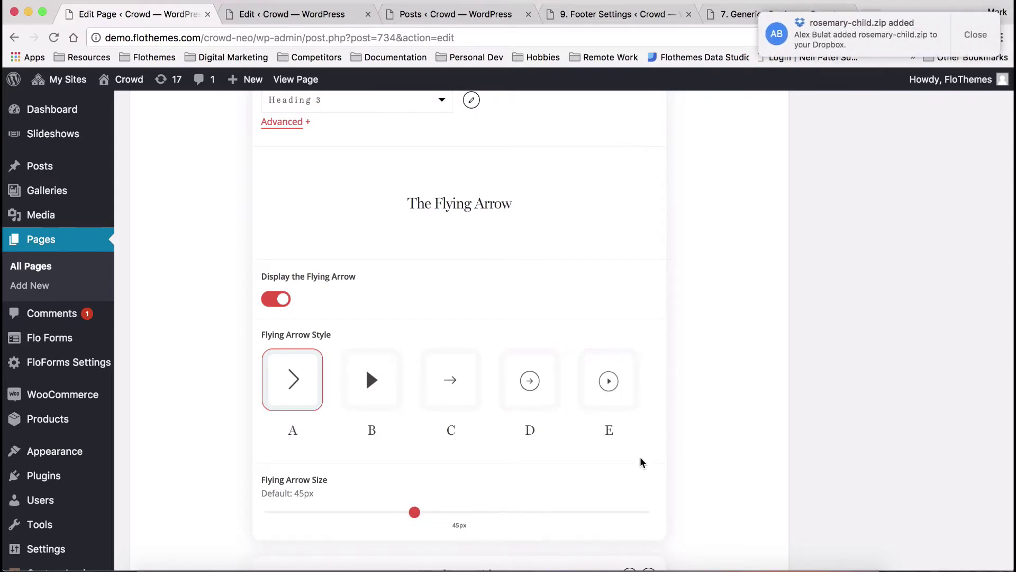
# Update the Crowd V 0.4 page and open its live version in a new tab
pyautogui.scroll(15, 846, 286)
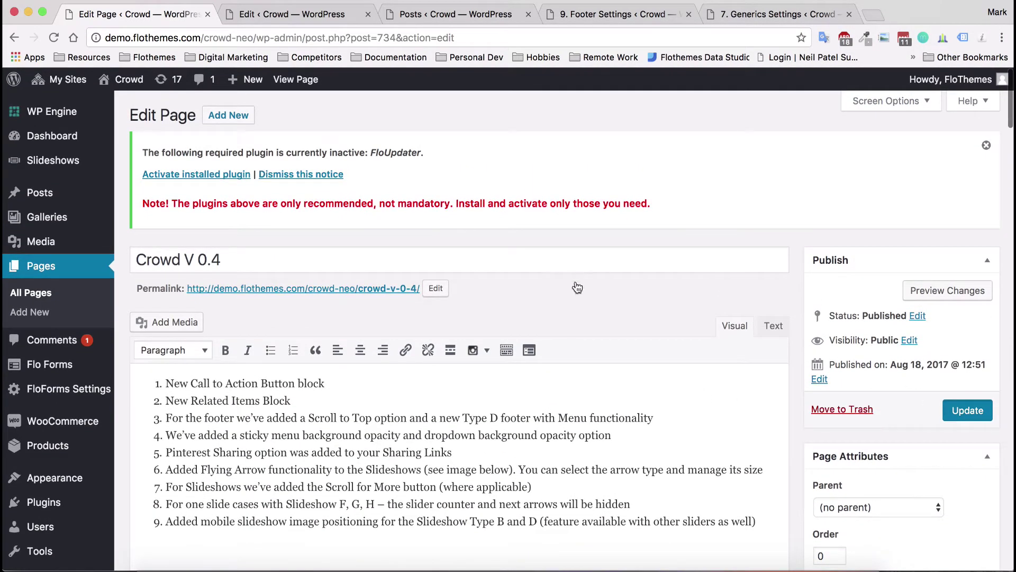
pyautogui.keyDown('super'); pyautogui.click(295, 79); pyautogui.keyUp('super')
pyautogui.click(401, 14)
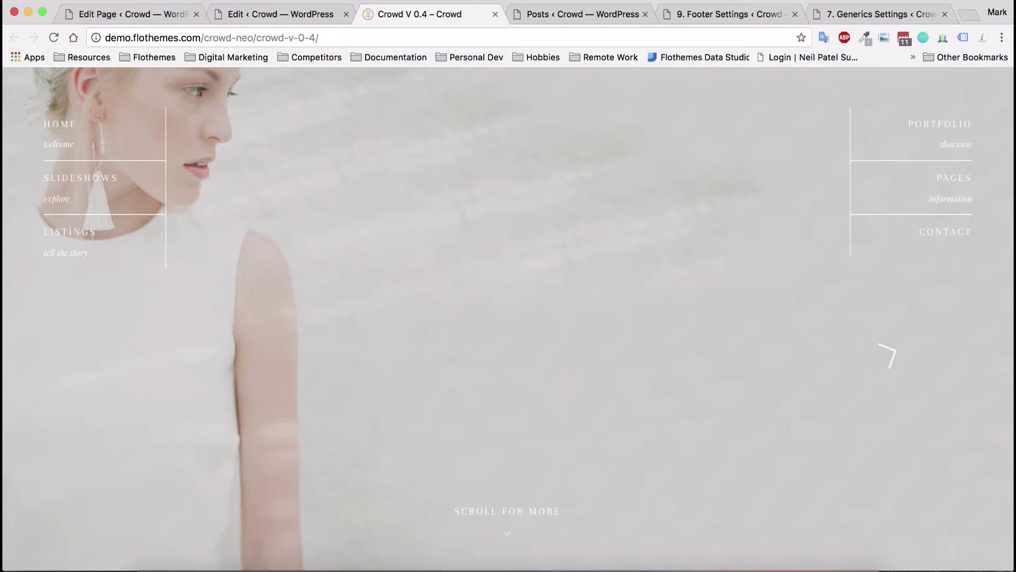
# Try the flying arrow in both directions on the live slideshow and follow the "Scroll for More" button to the content
pyautogui.click(908, 353)
pyautogui.click(876, 348)
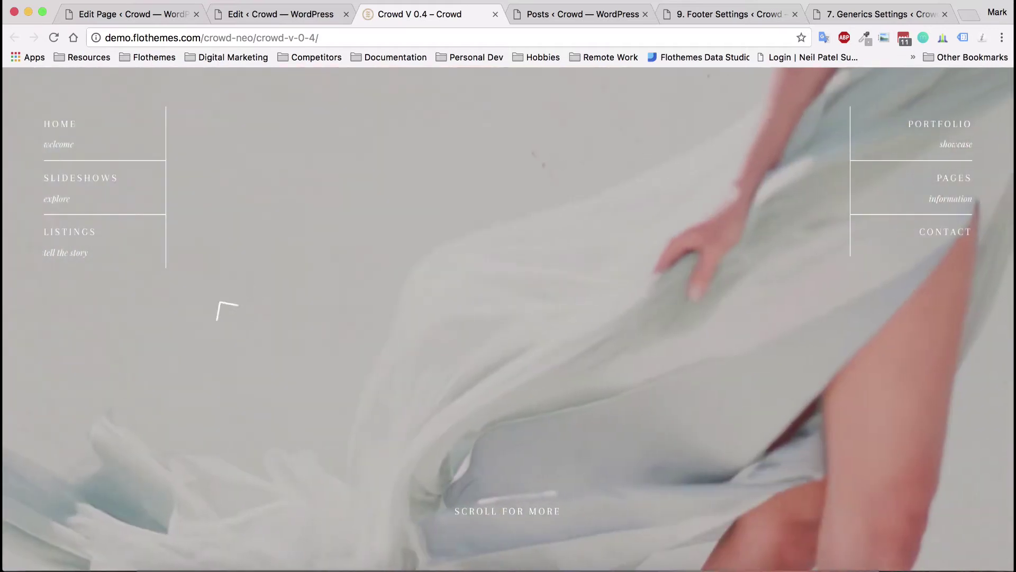
pyautogui.click(135, 355)
pyautogui.click(222, 357)
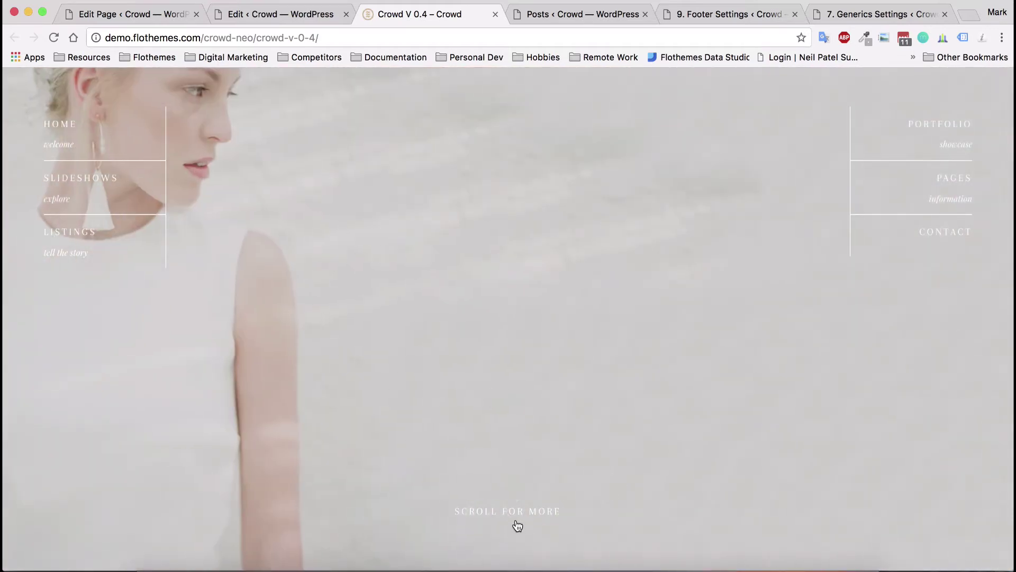
pyautogui.click(517, 522)
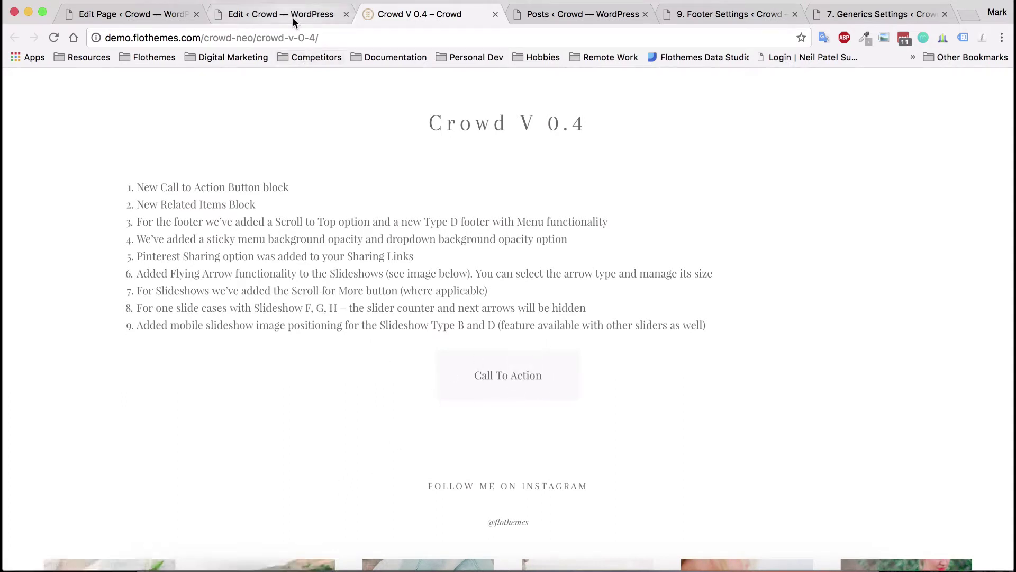
# Return to the page editor and add another Button block to the layout, closing the block picker
pyautogui.click(152, 18)
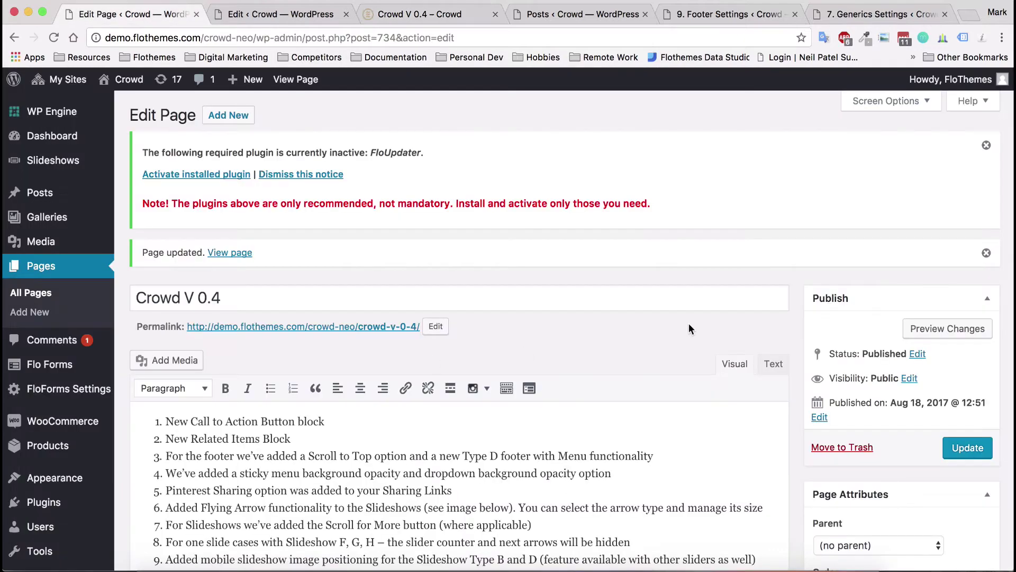
pyautogui.scroll(-20, 699, 326)
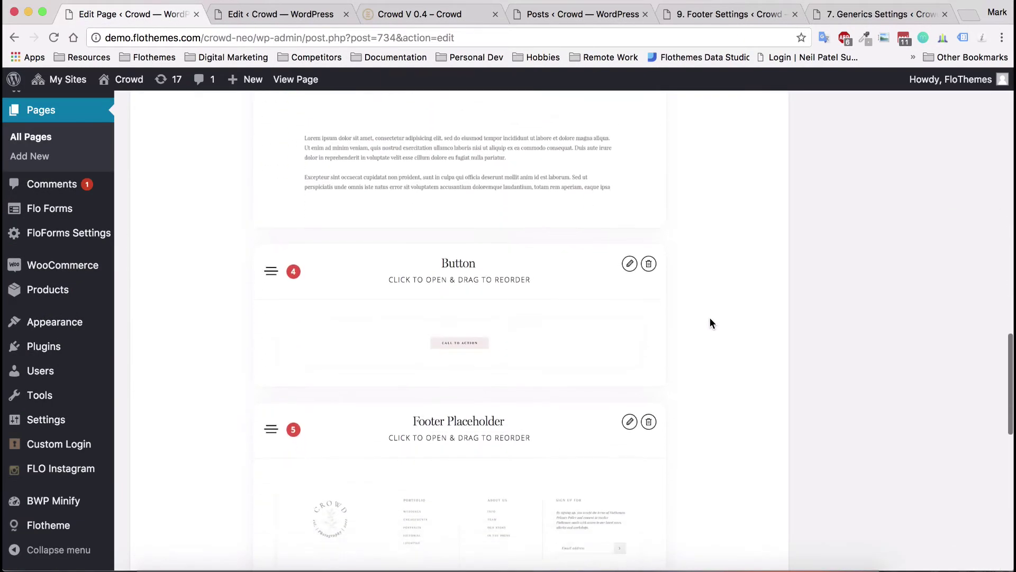
pyautogui.scroll(-2, 710, 319)
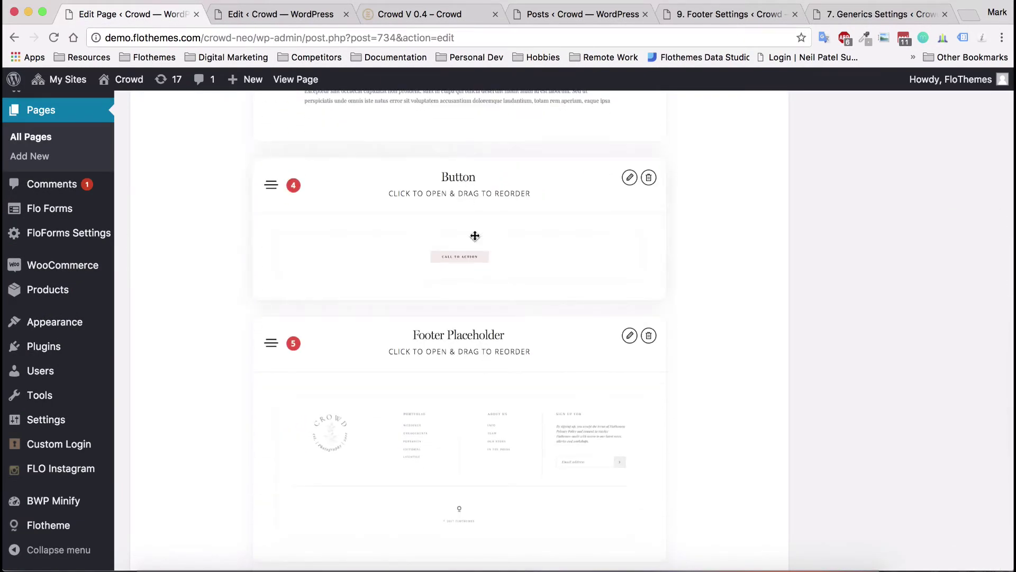
pyautogui.scroll(-7, 475, 235)
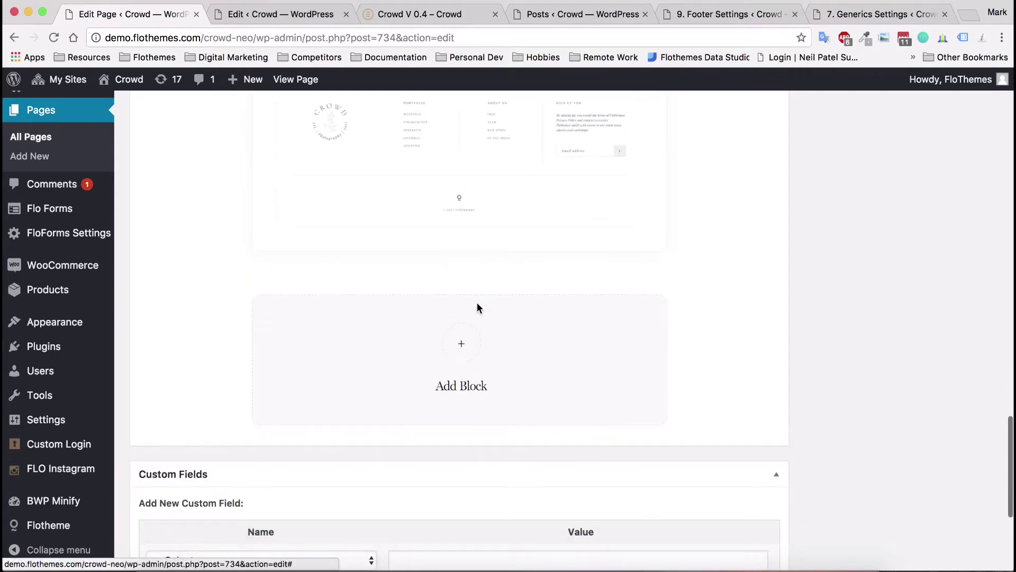
pyautogui.click(477, 304)
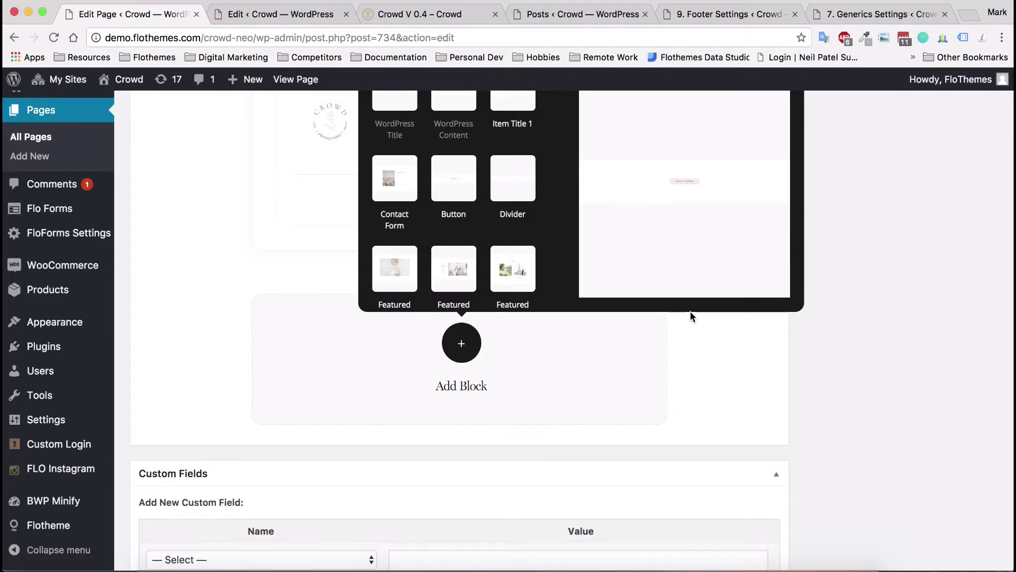
pyautogui.scroll(5, 900, 334)
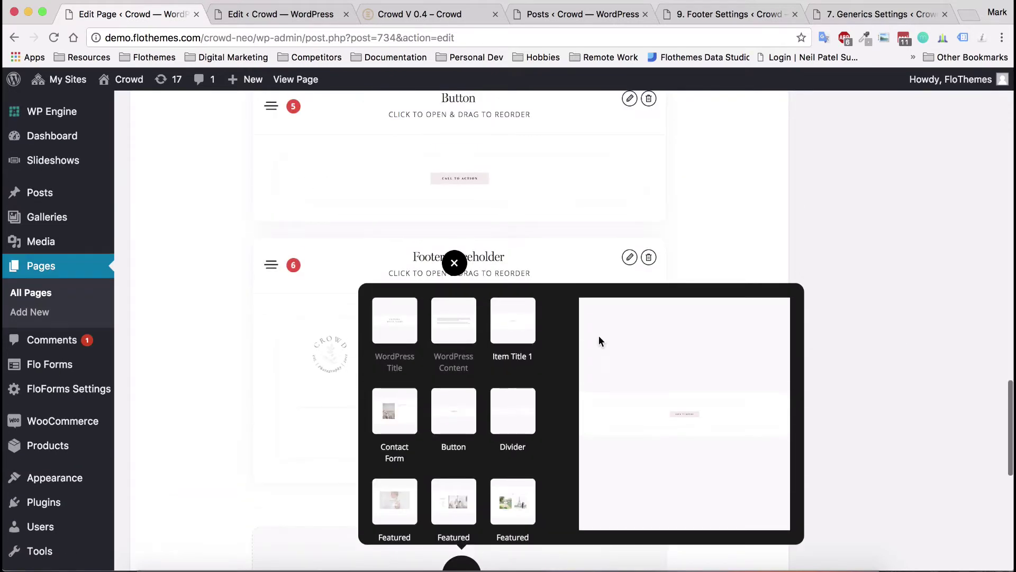
pyautogui.click(454, 262)
pyautogui.scroll(2, 583, 201)
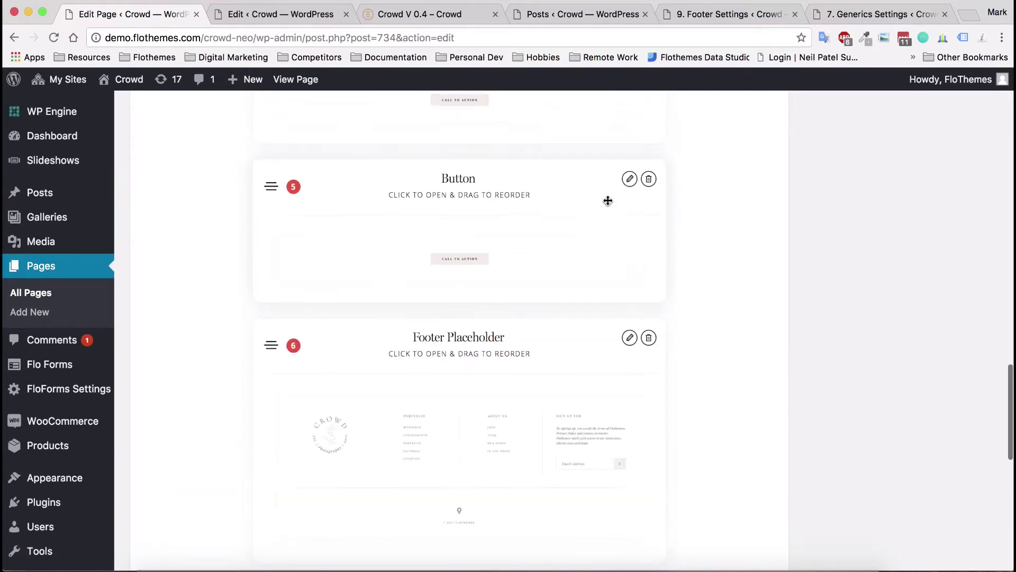
# Examine the new Button block's text, font, color and link options, try its new-tab link switch, and return to the page's feature list
pyautogui.click(628, 181)
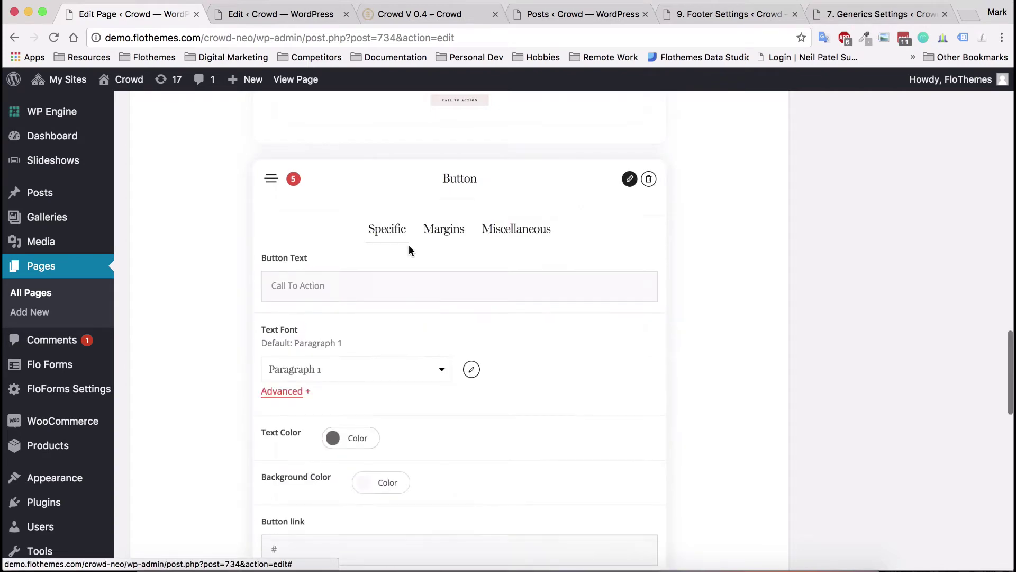
pyautogui.moveTo(329, 286); pyautogui.dragTo(264, 286)
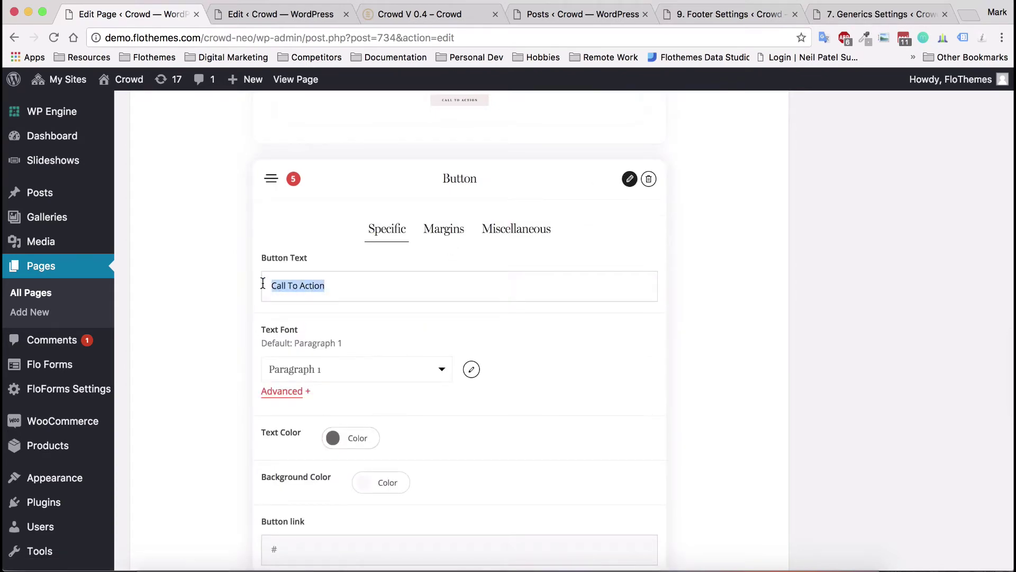
pyautogui.scroll(-3, 376, 282)
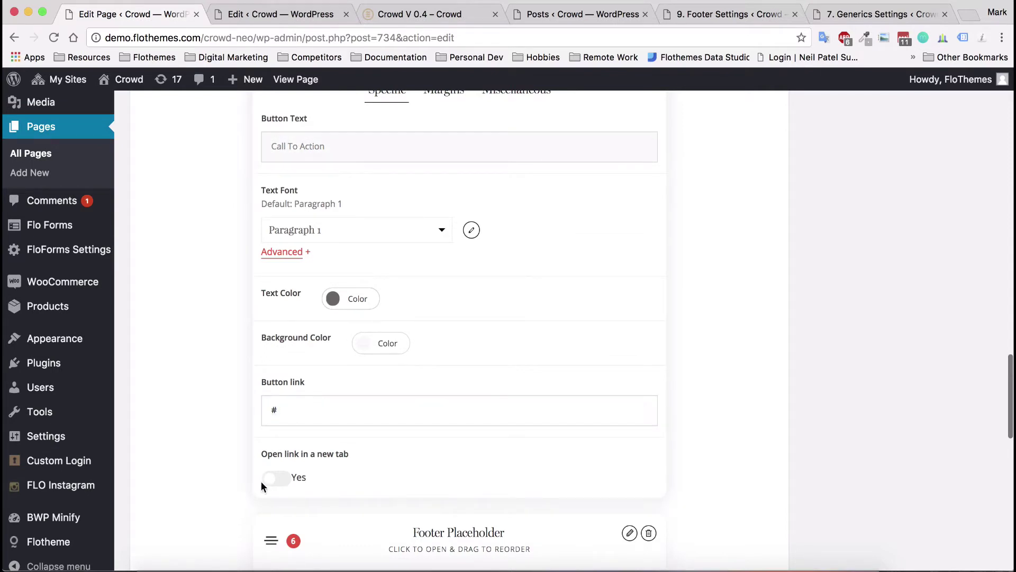
pyautogui.click(274, 483)
pyautogui.click(286, 481)
pyautogui.scroll(1, 415, 316)
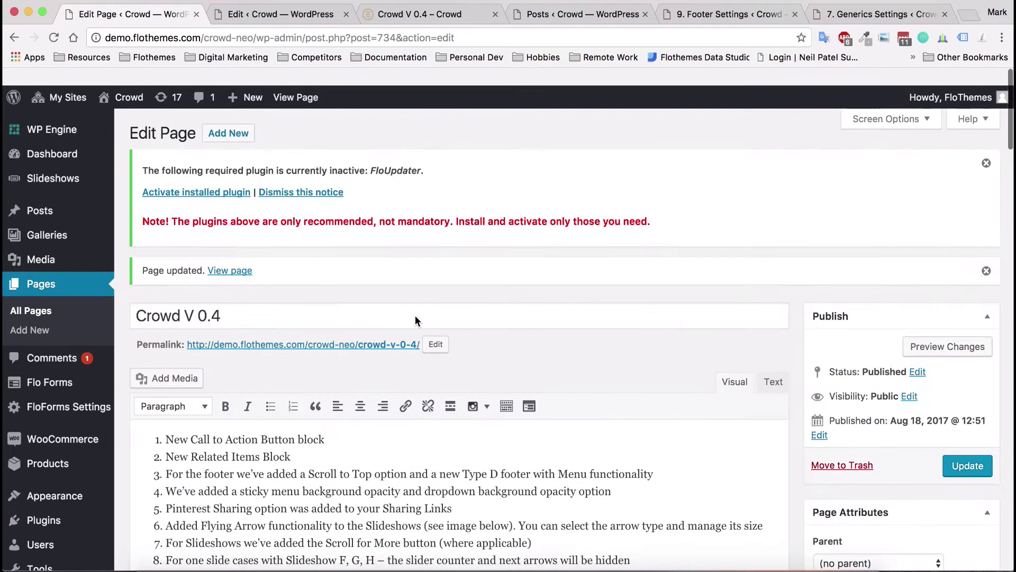
pyautogui.scroll(-3, 415, 315)
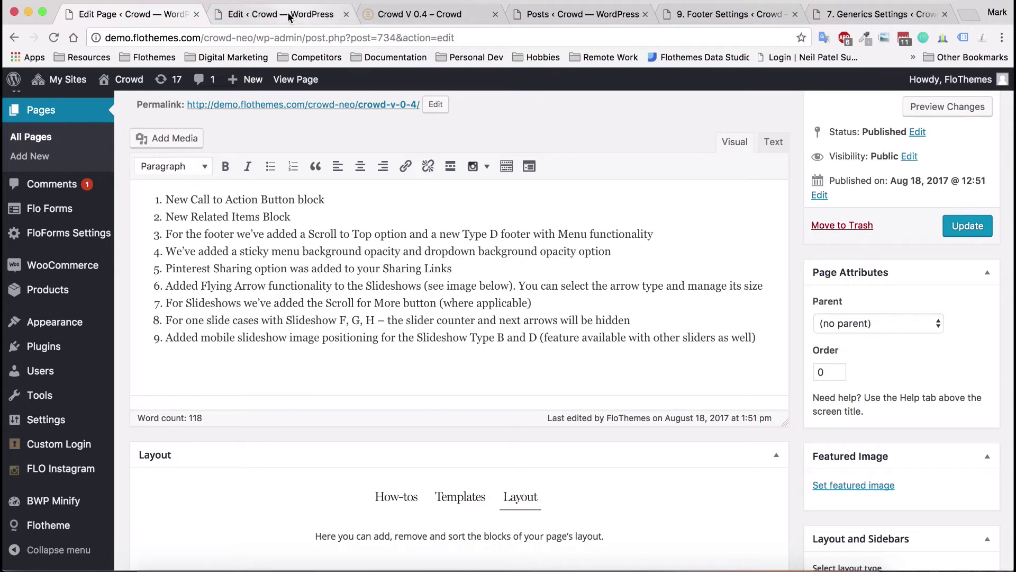
# Examine the Footer Options in the Footer Settings, focusing on the Type D layout, its copyright notice, "Scroll to Top" button and menu settings
pyautogui.click(731, 16)
pyautogui.scroll(3, 801, 301)
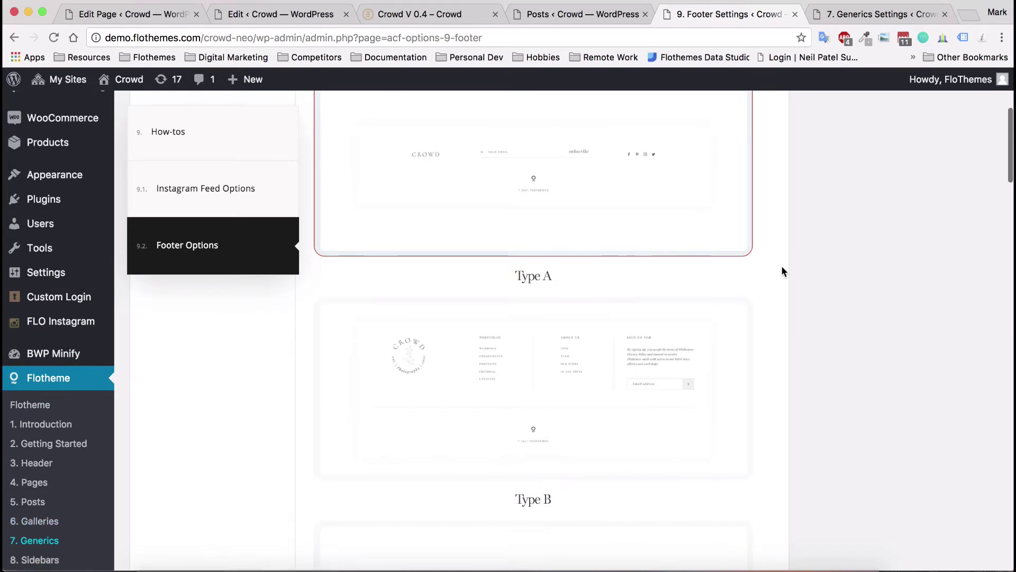
pyautogui.scroll(2, 783, 271)
pyautogui.scroll(-10, 784, 271)
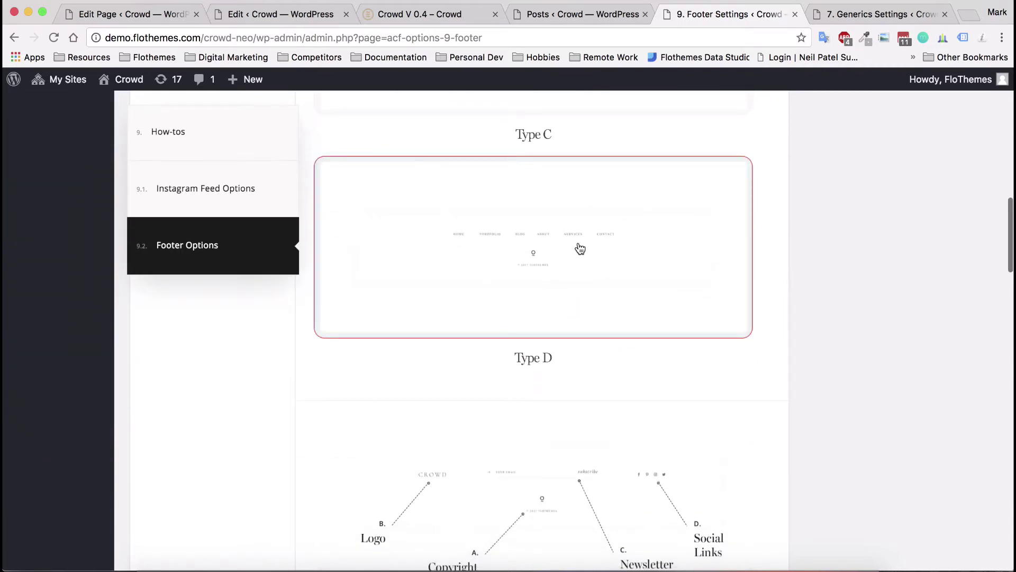
pyautogui.scroll(-3, 862, 248)
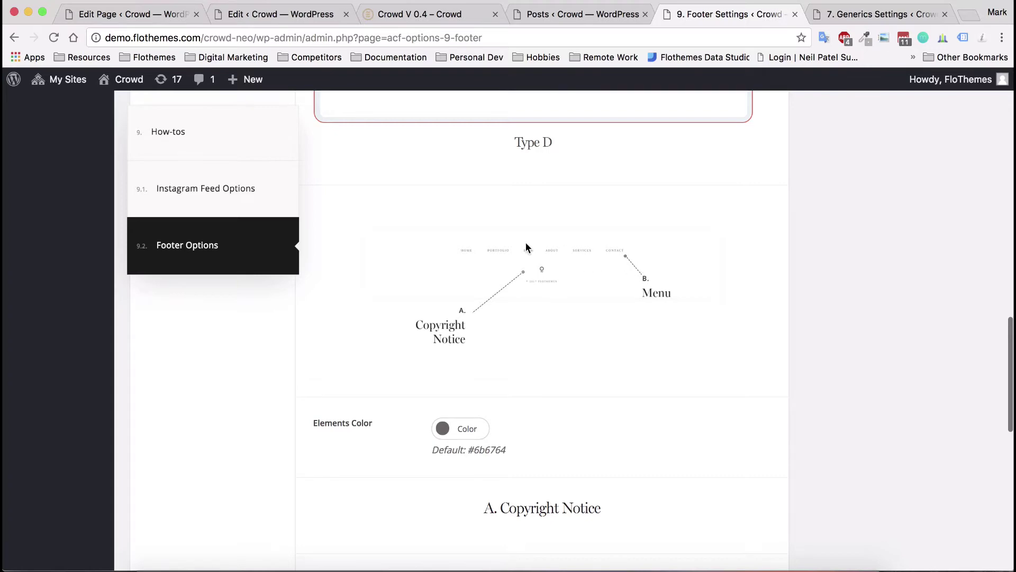
pyautogui.scroll(-10, 635, 256)
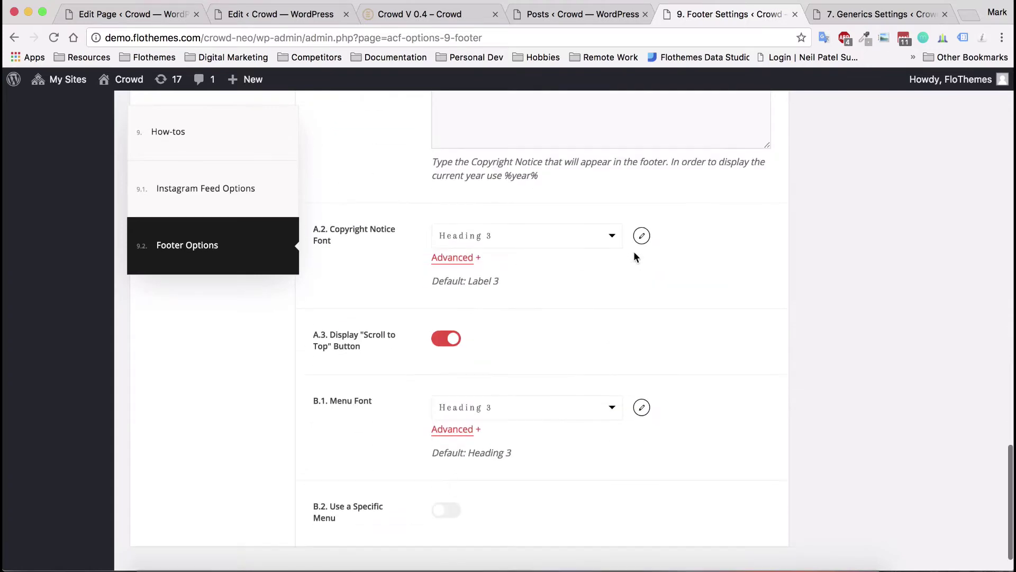
pyautogui.scroll(10, 634, 255)
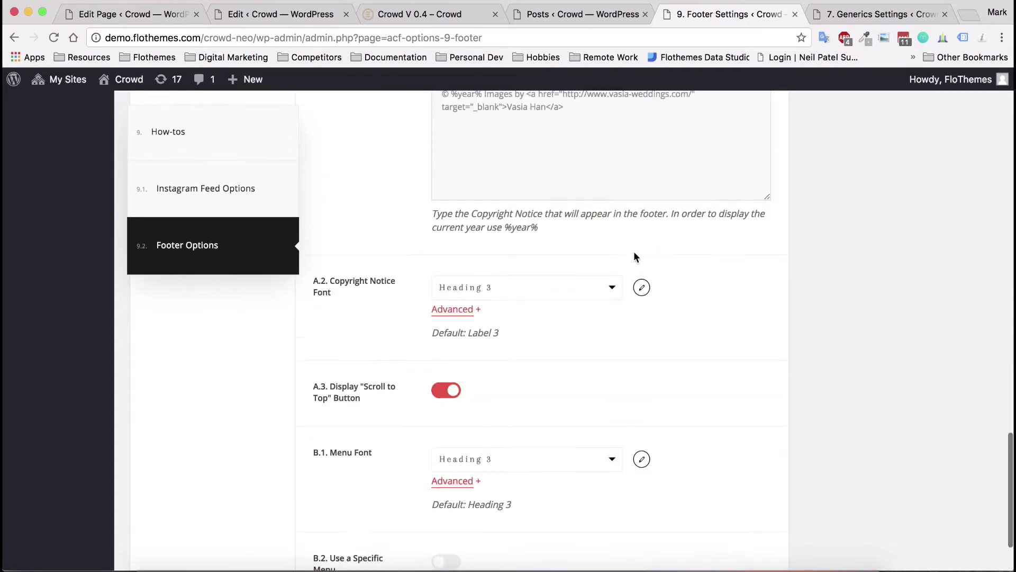
pyautogui.scroll(3, 634, 256)
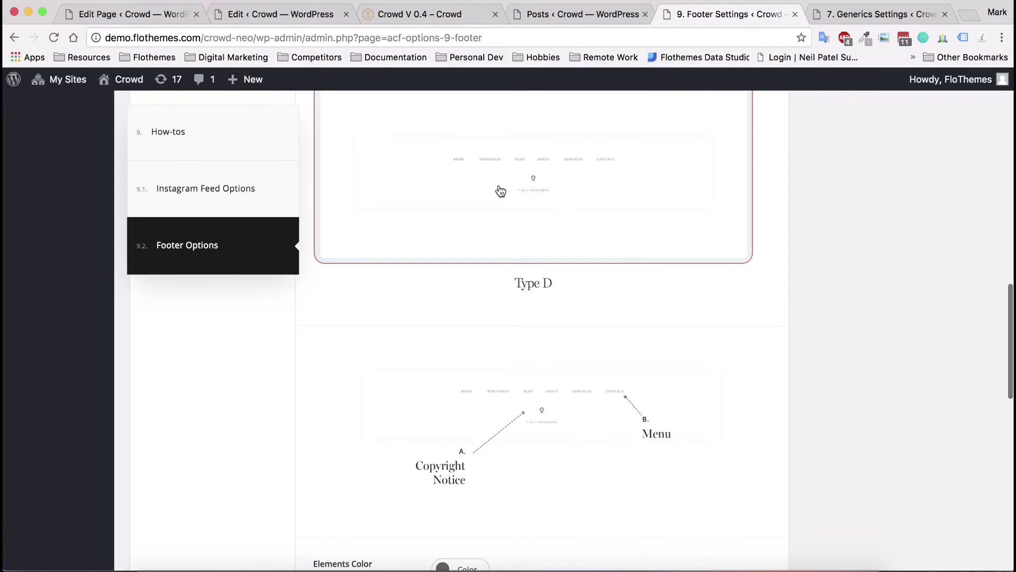
pyautogui.scroll(-8, 607, 205)
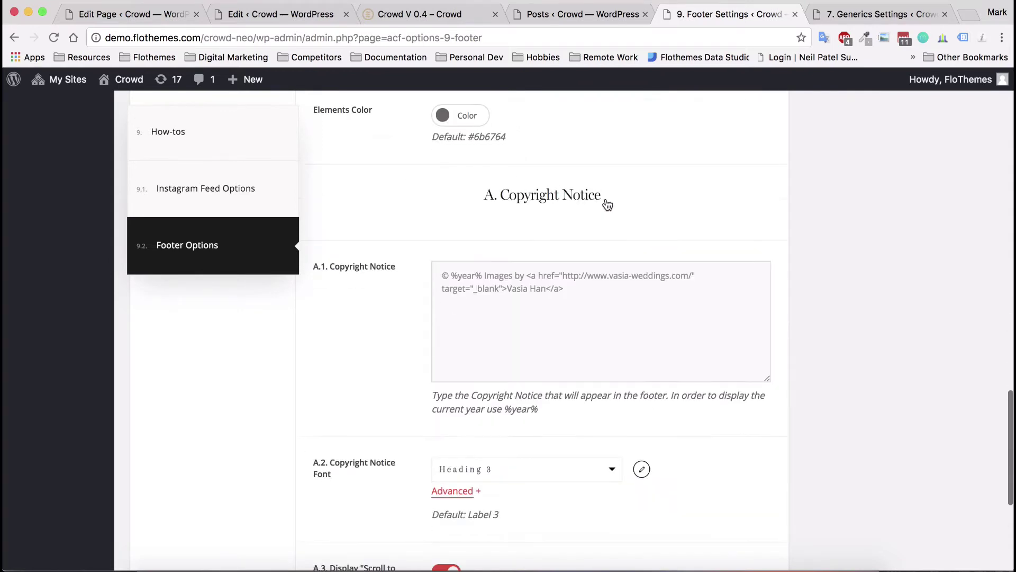
pyautogui.scroll(7, 662, 205)
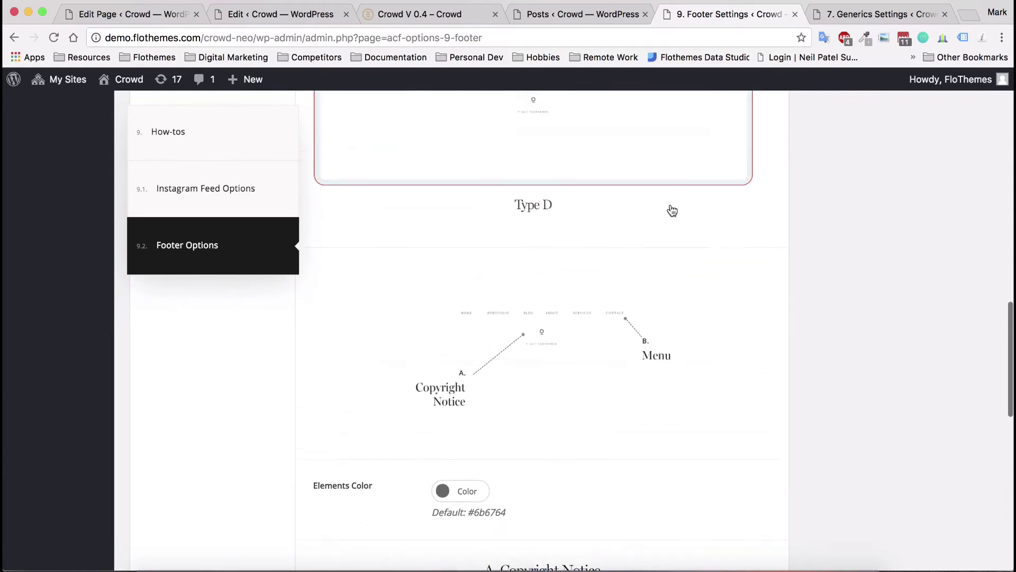
pyautogui.scroll(-11, 585, 153)
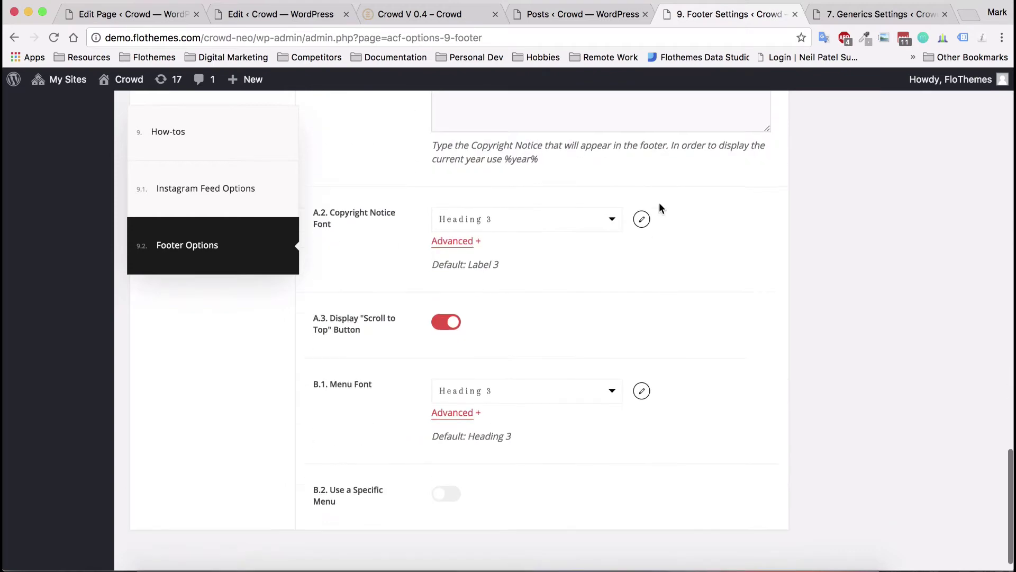
# Enable the use of a specific menu for the Type D footer and keep Main Menu as the chosen menu
pyautogui.click(446, 473)
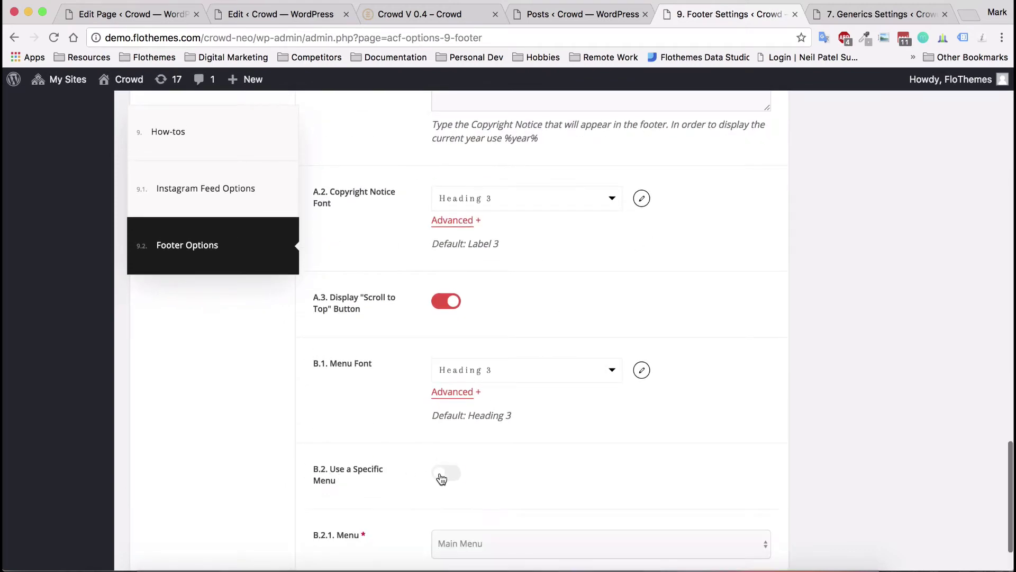
pyautogui.scroll(-1, 651, 446)
pyautogui.click(561, 468)
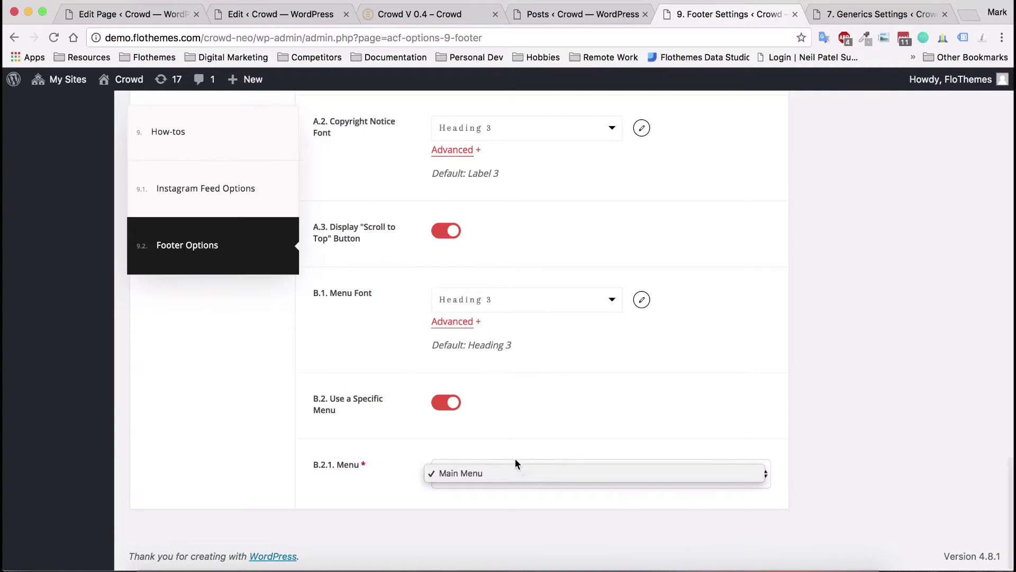
pyautogui.click(373, 457)
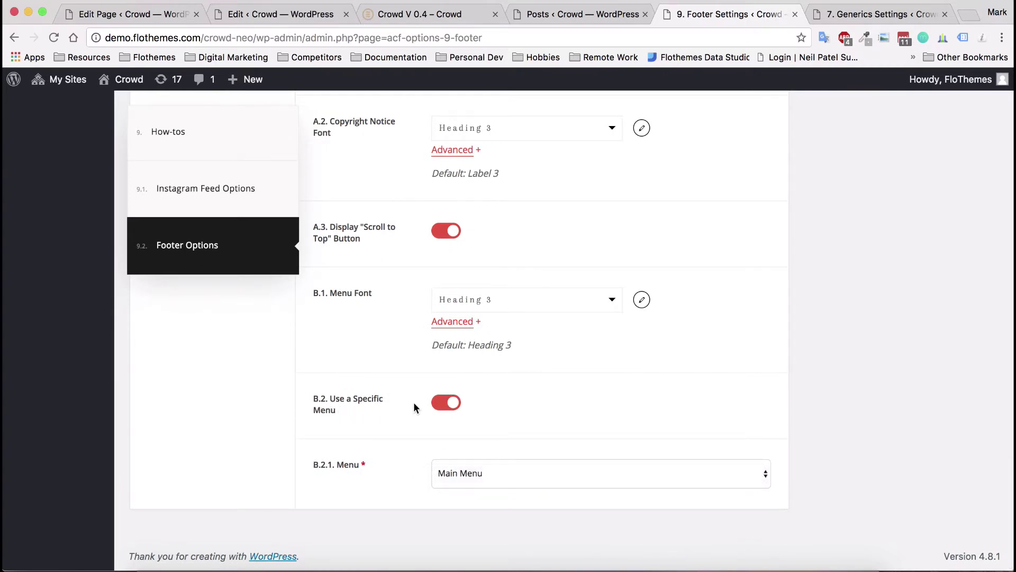
pyautogui.click(486, 491)
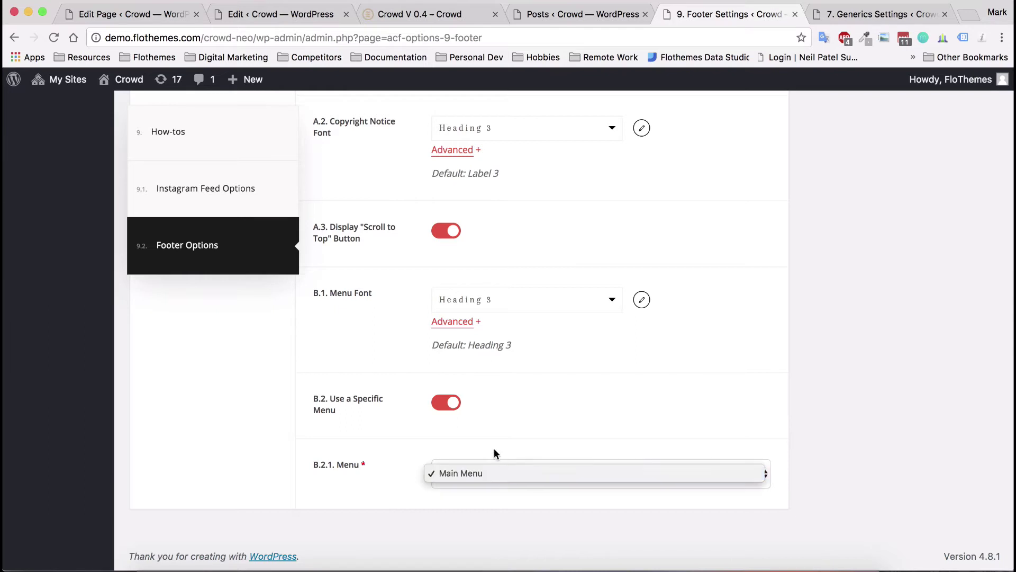
pyautogui.click(538, 422)
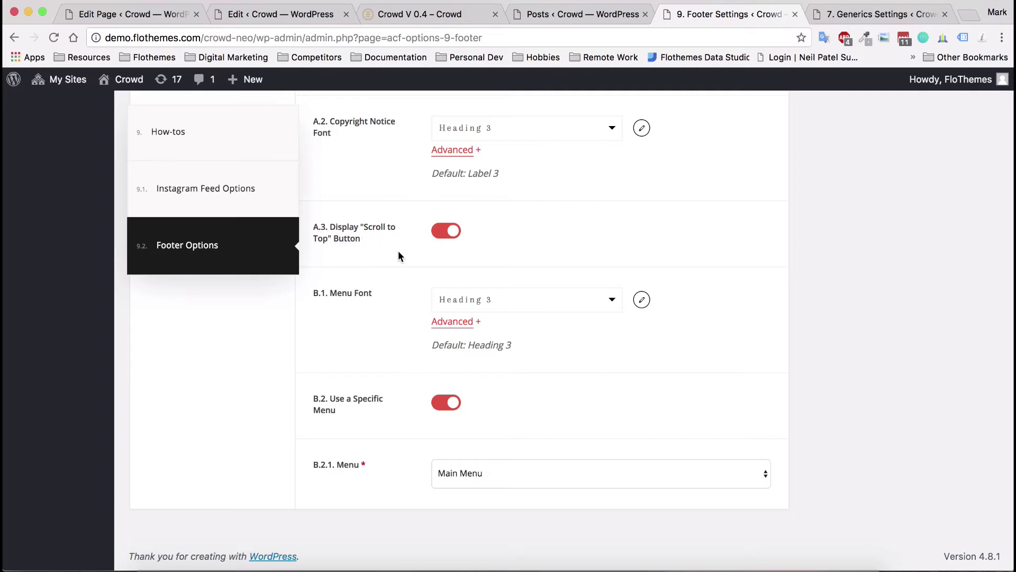
# Try the footer's scroll-to-top arrow on the live Crowd V 0.4 page
pyautogui.click(438, 16)
pyautogui.scroll(-8, 885, 206)
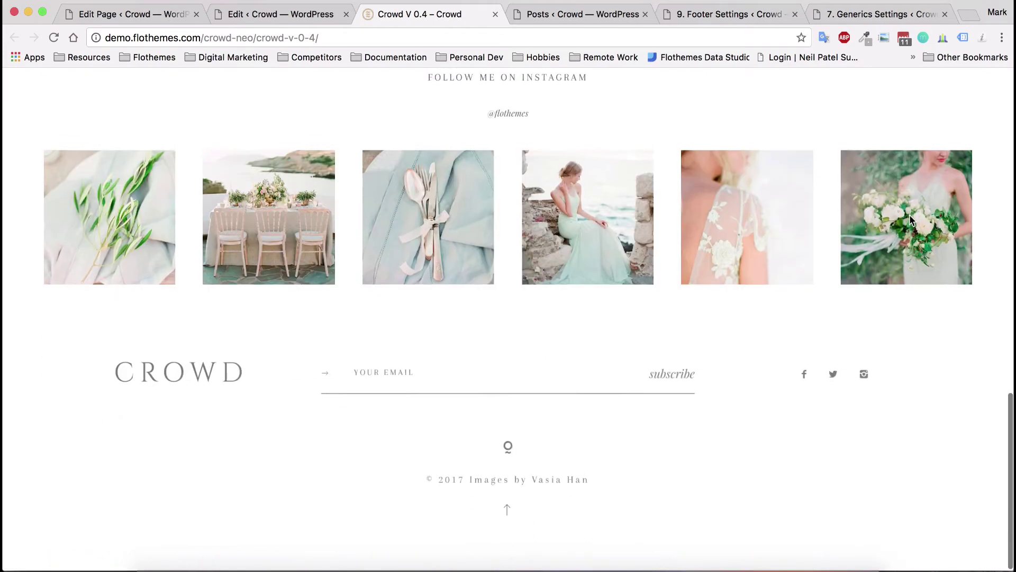
pyautogui.click(507, 501)
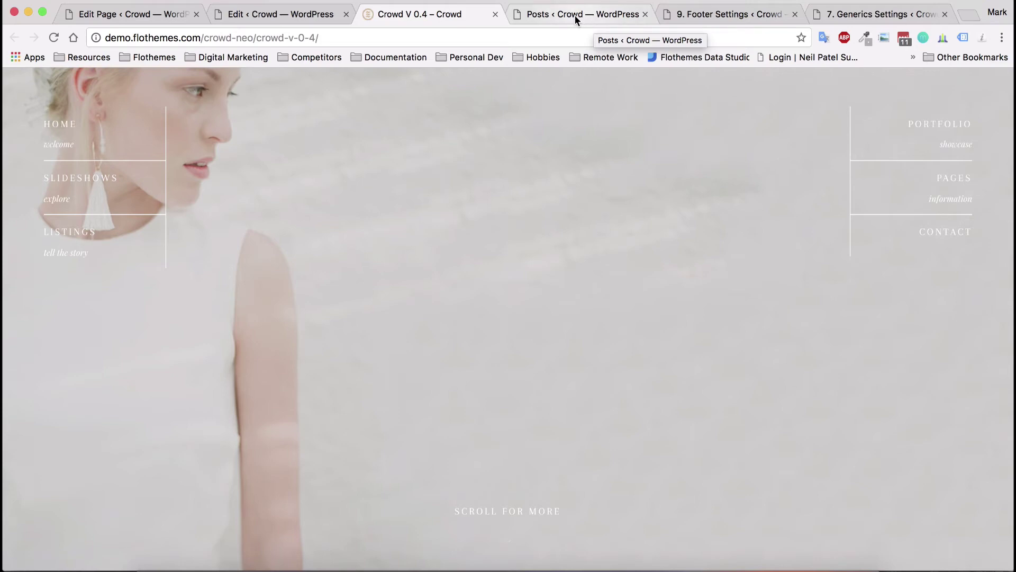
# Examine the Social Media section of the Generics Settings, including the available social sharing networks and the social links
pyautogui.click(863, 17)
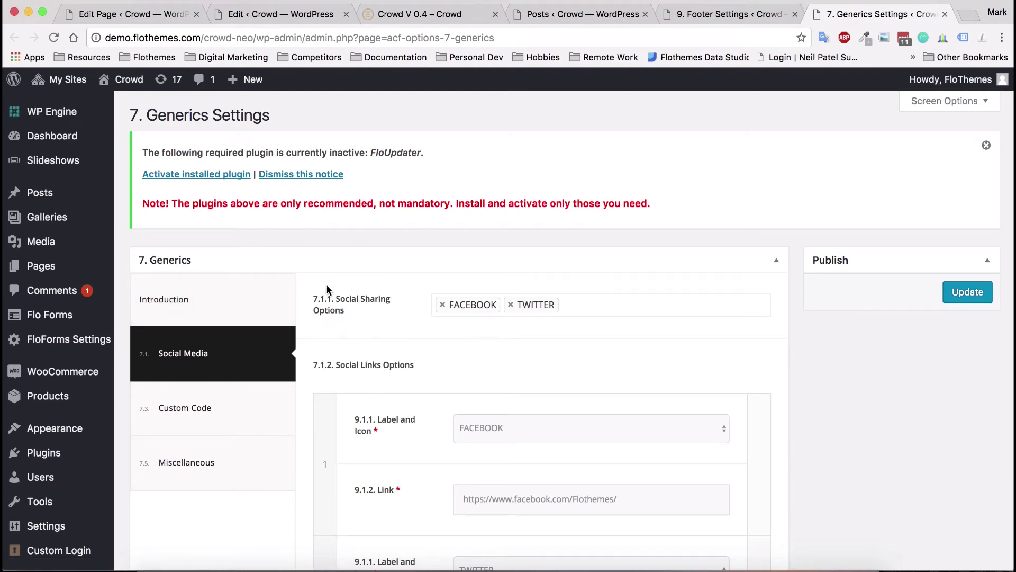
pyautogui.click(586, 304)
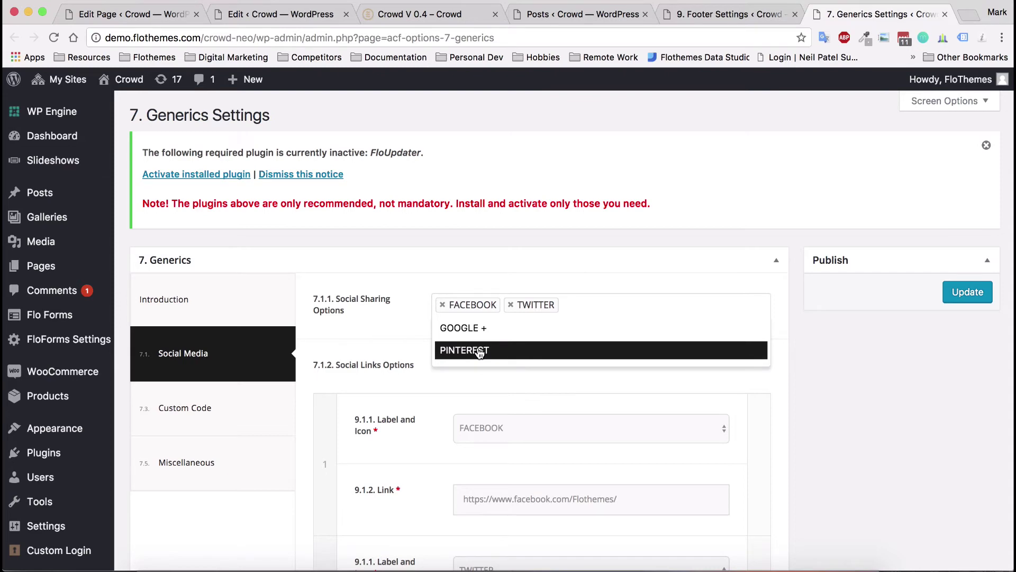
pyautogui.press('Escape')
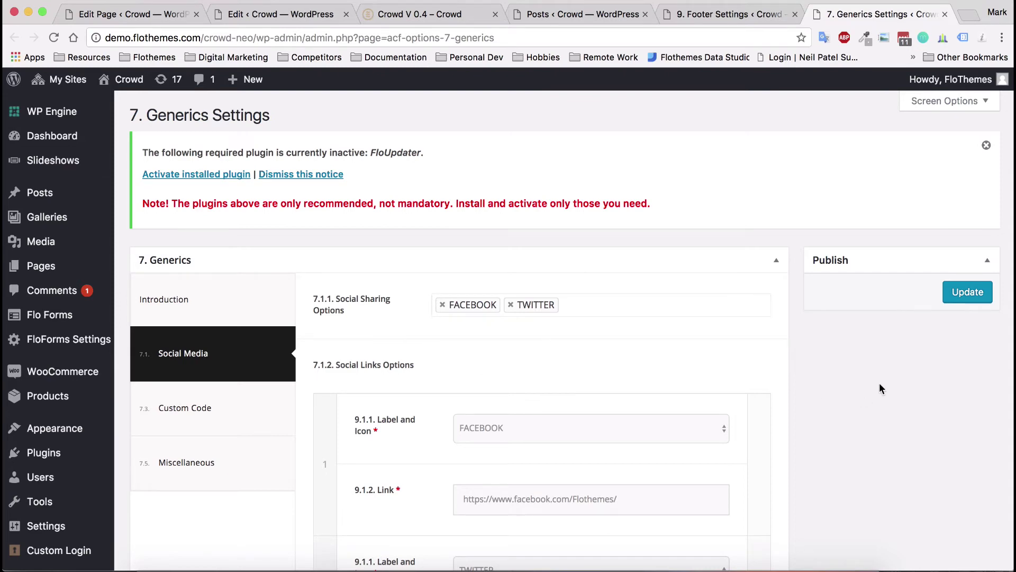
pyautogui.scroll(-5, 878, 382)
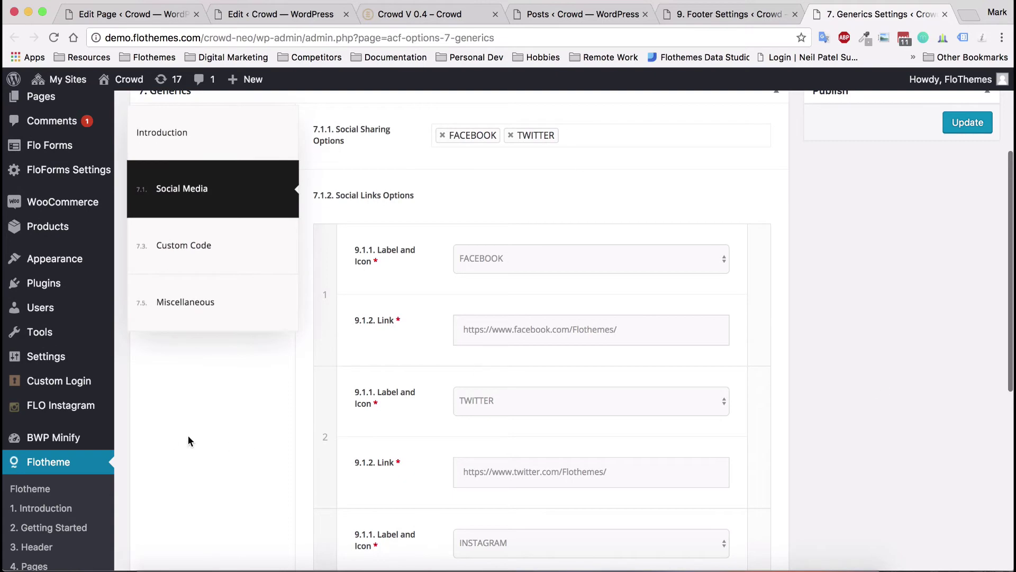
pyautogui.scroll(-5, 188, 439)
pyautogui.scroll(5, 146, 424)
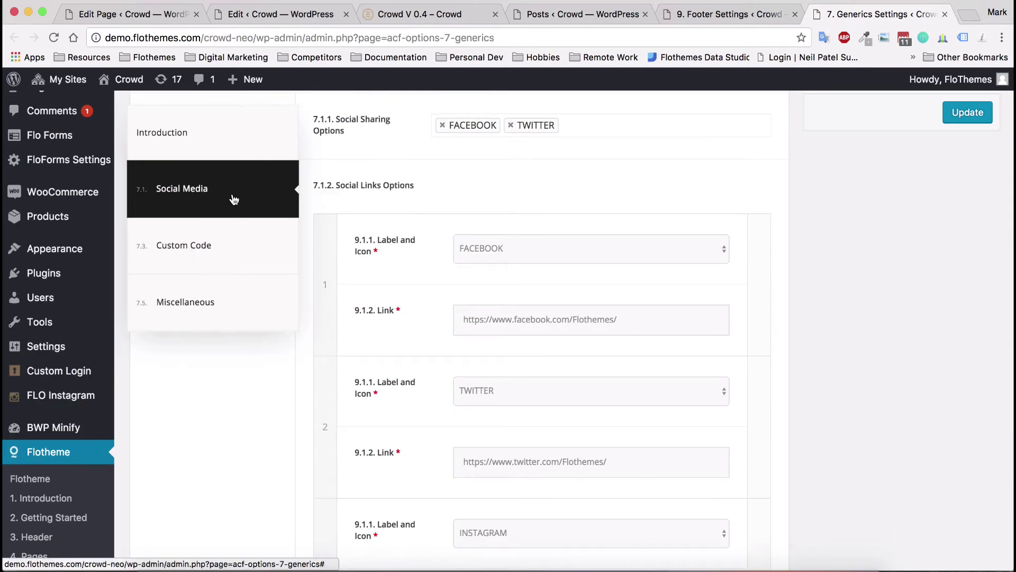
pyautogui.scroll(1, 529, 200)
pyautogui.scroll(1, 534, 201)
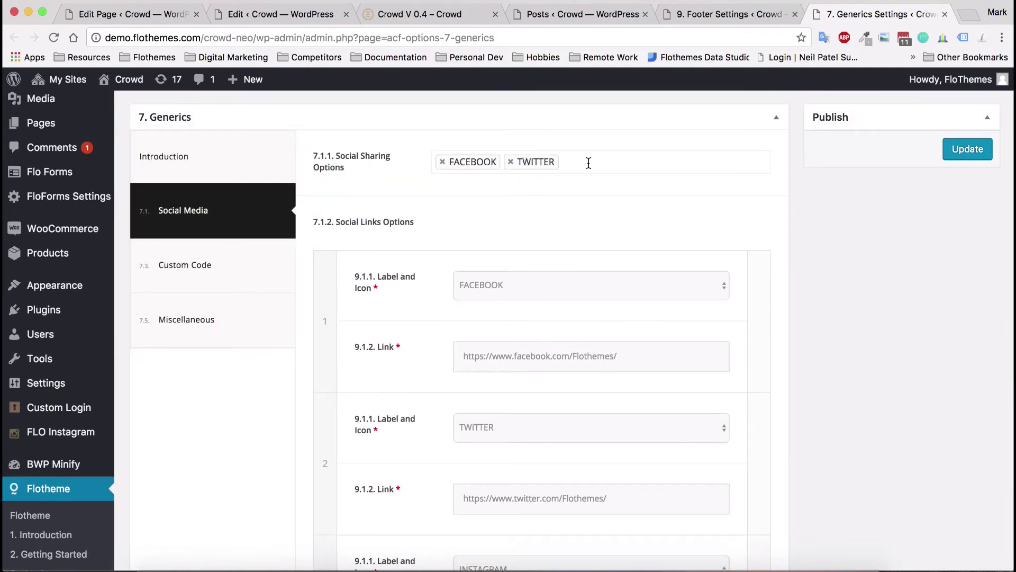
# Add Pinterest to the Social Sharing Options
pyautogui.click(573, 163)
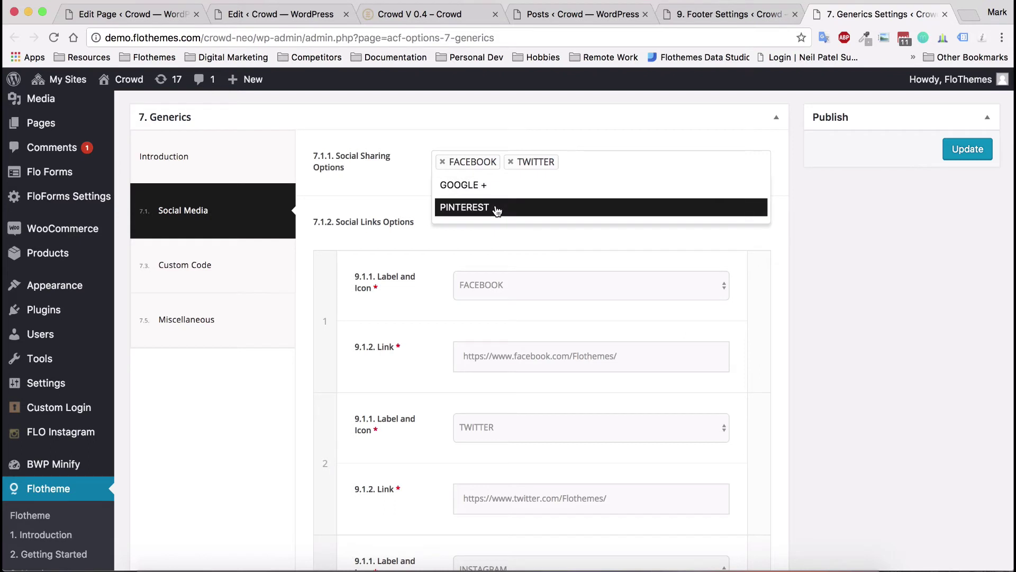
pyautogui.click(607, 208)
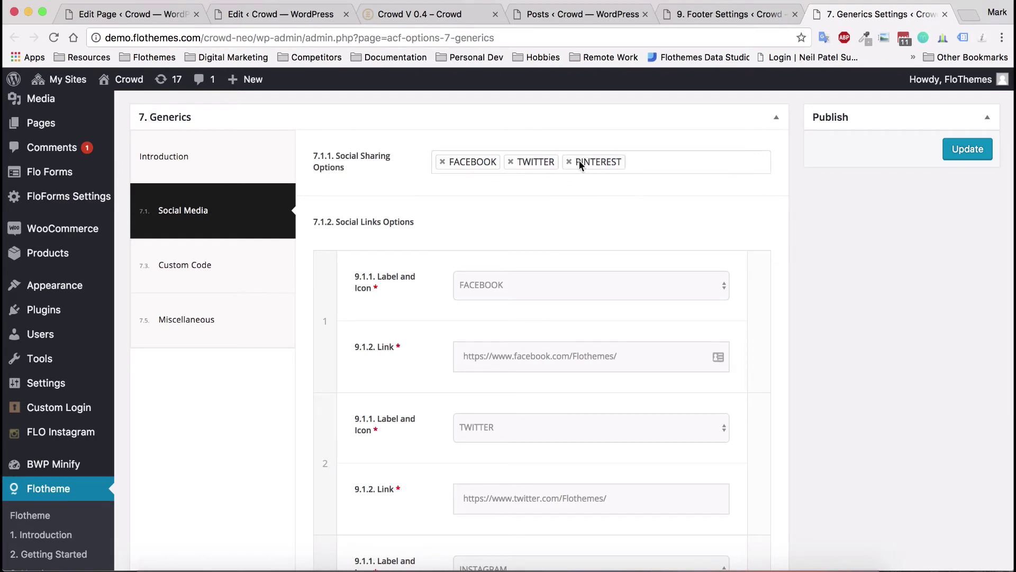
pyautogui.scroll(1, 927, 289)
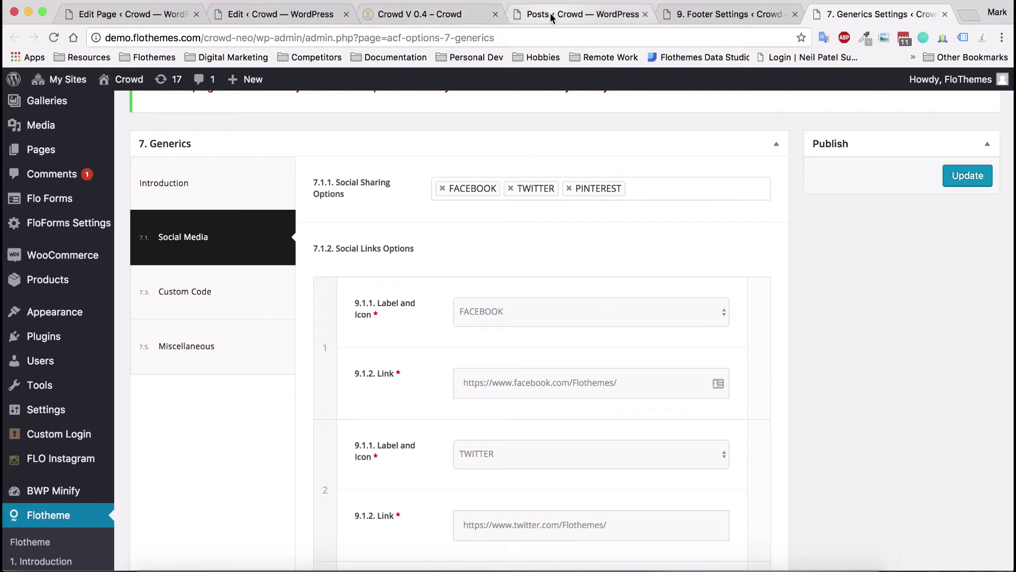
# Open the post "METHONI CASTLE WEDDING :: GREECE" for editing and enable a custom layout for it
pyautogui.click(529, 15)
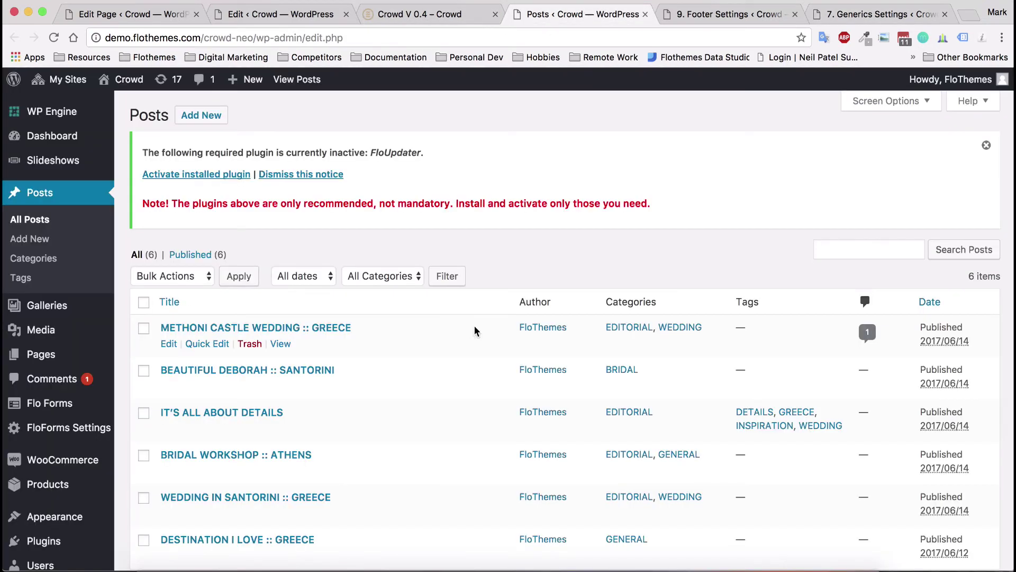
pyautogui.click(246, 328)
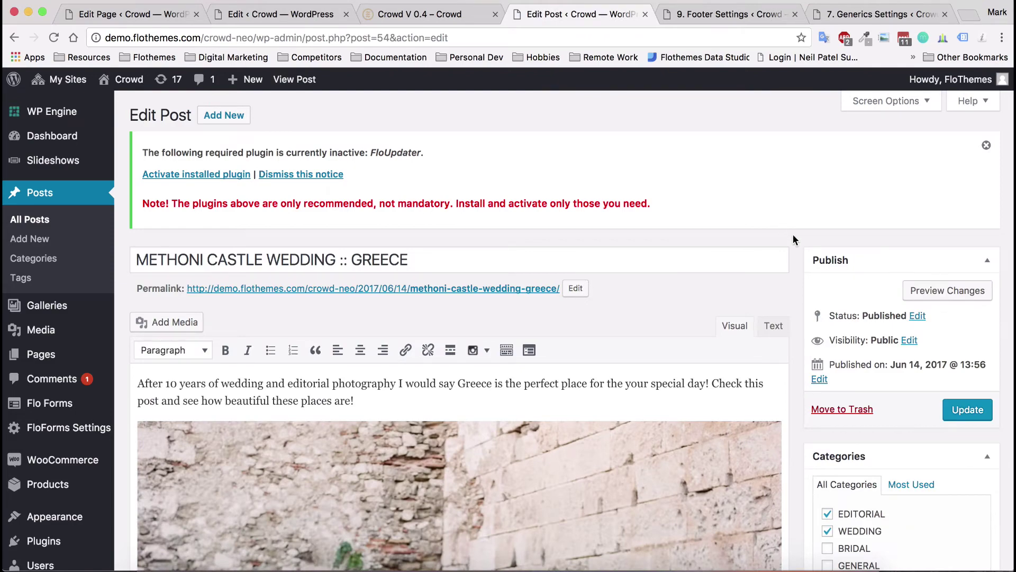
pyautogui.scroll(-20, 793, 235)
pyautogui.scroll(8, 793, 235)
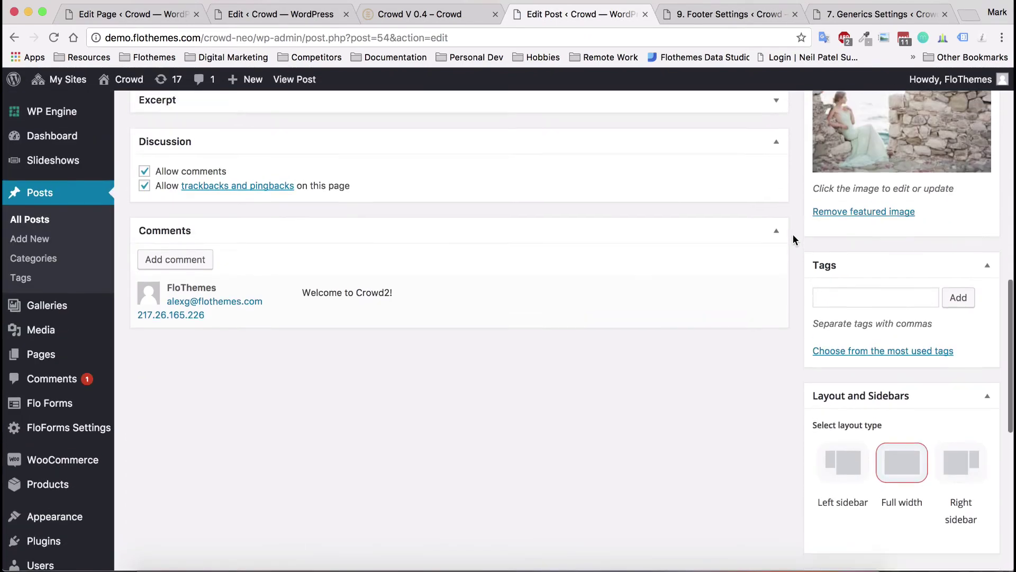
pyautogui.scroll(5, 792, 233)
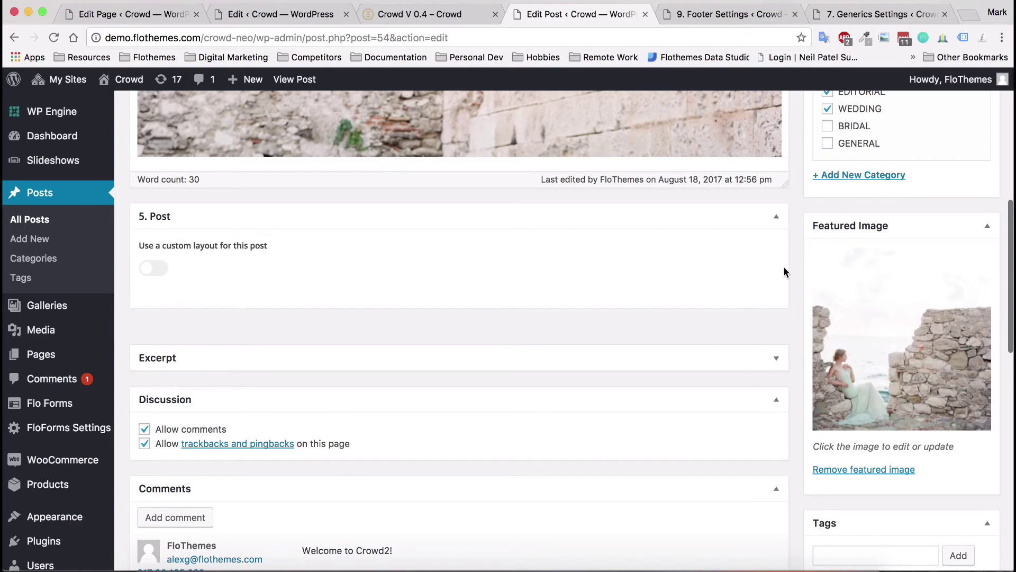
pyautogui.scroll(-4, 785, 268)
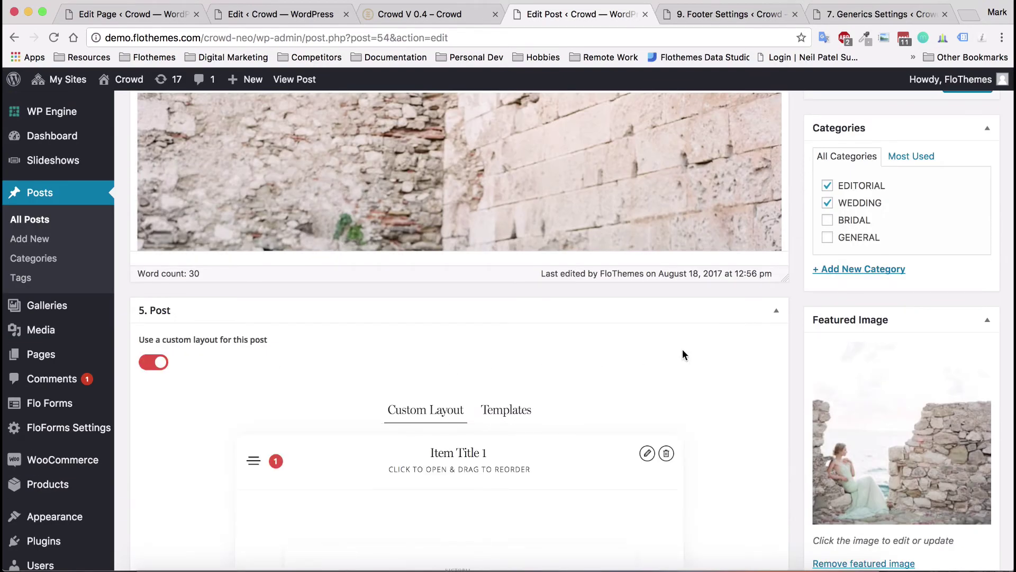
# Add a Related Items block to the post's custom layout, placed directly above the Footer Placeholder block
pyautogui.scroll(-5, 667, 347)
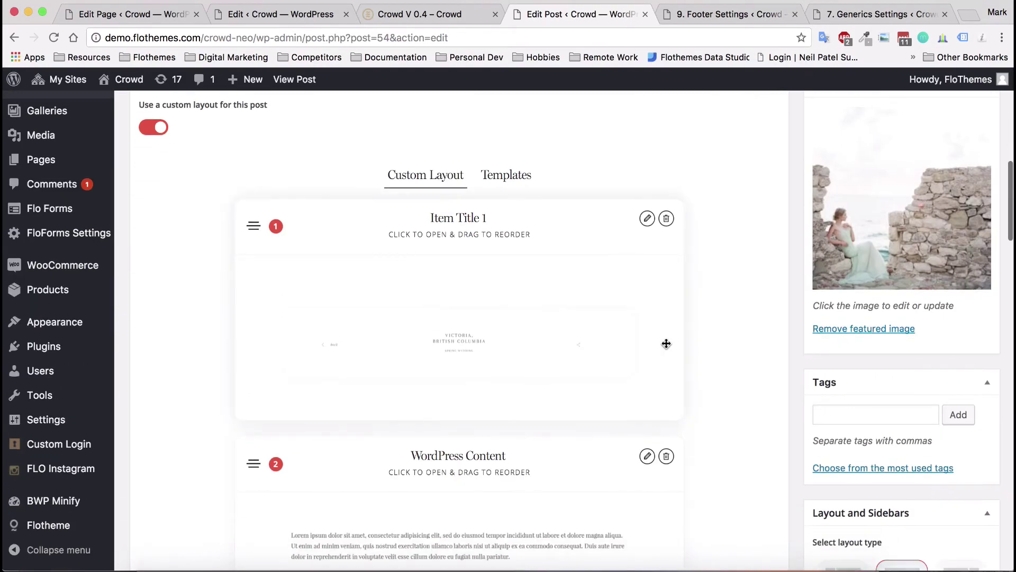
pyautogui.scroll(-12, 609, 344)
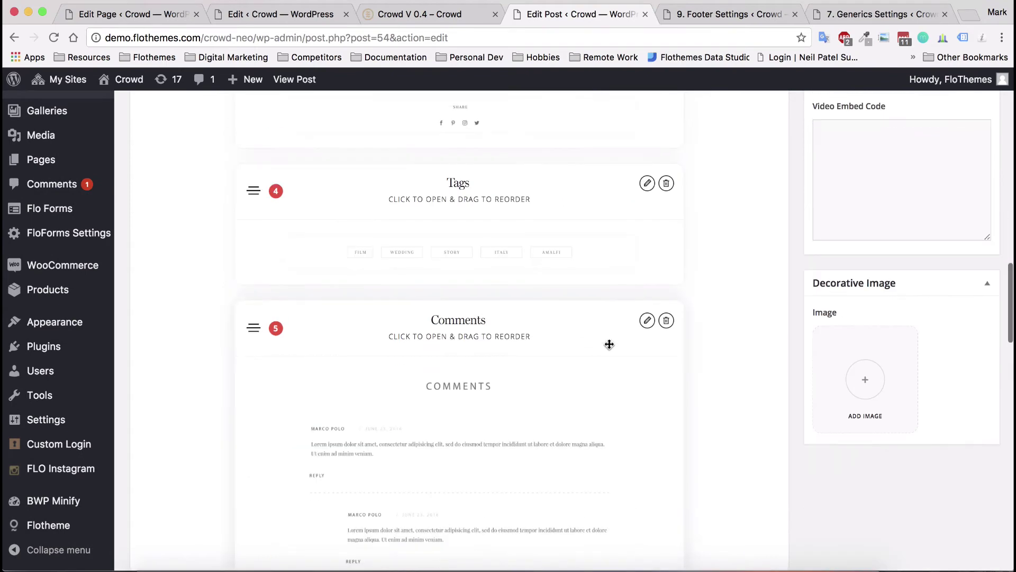
pyautogui.scroll(-3, 544, 252)
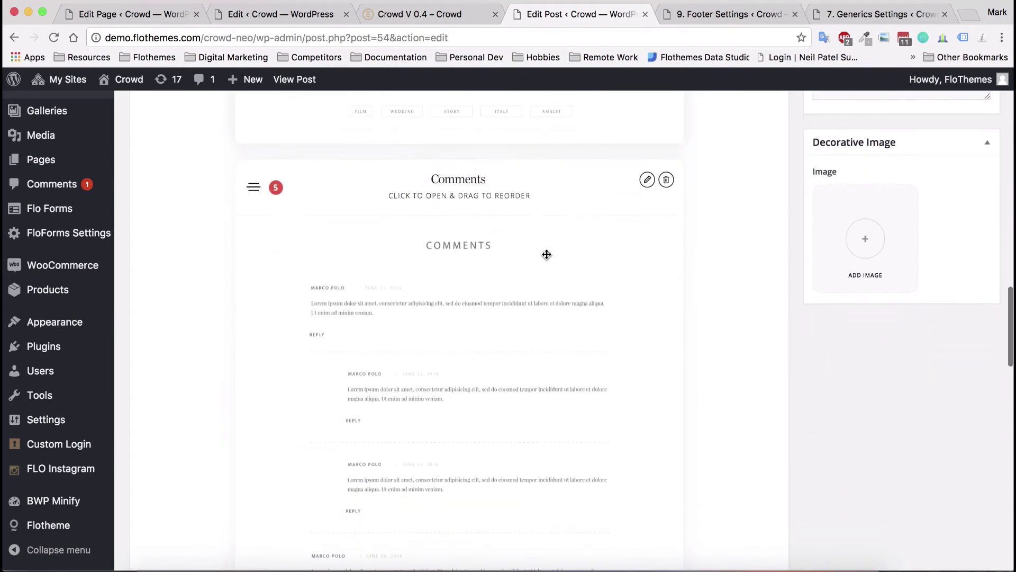
pyautogui.scroll(-12, 547, 255)
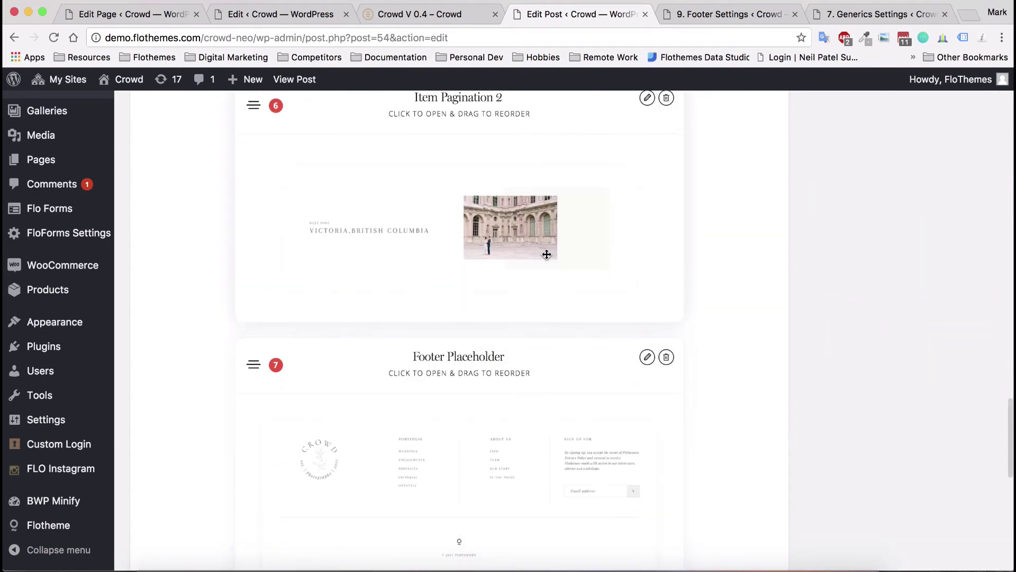
pyautogui.scroll(-8, 546, 255)
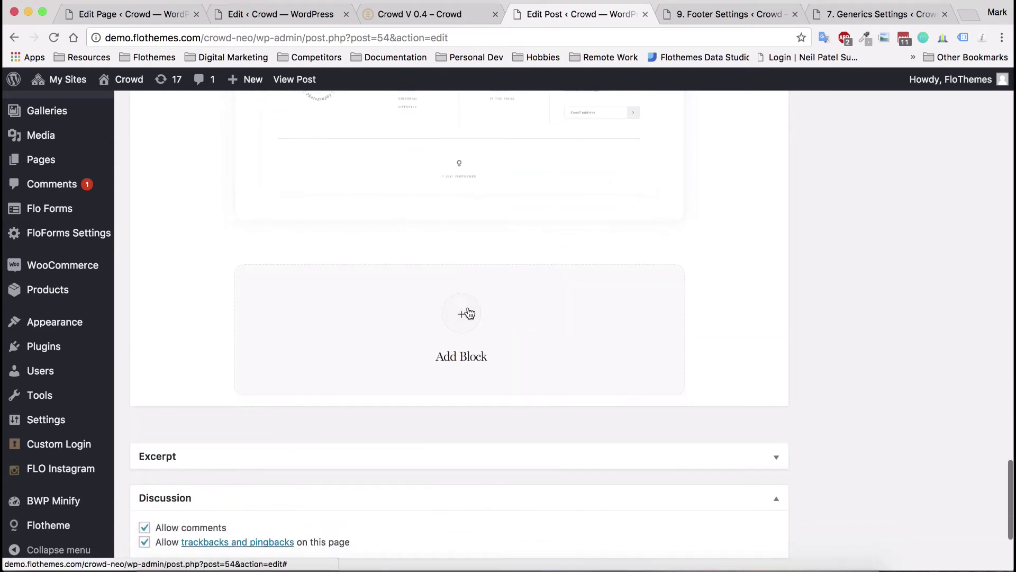
pyautogui.click(468, 313)
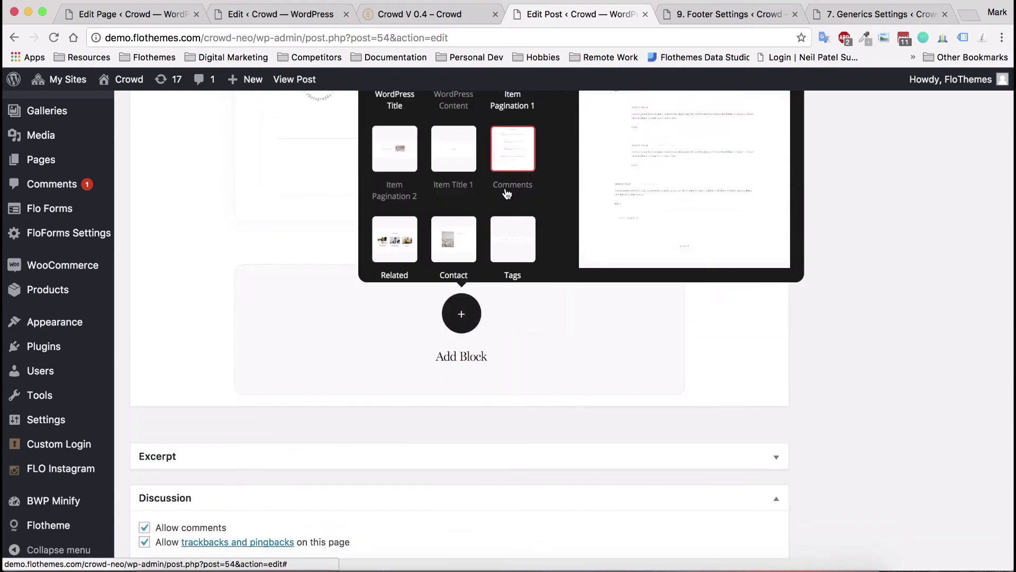
pyautogui.scroll(2, 547, 211)
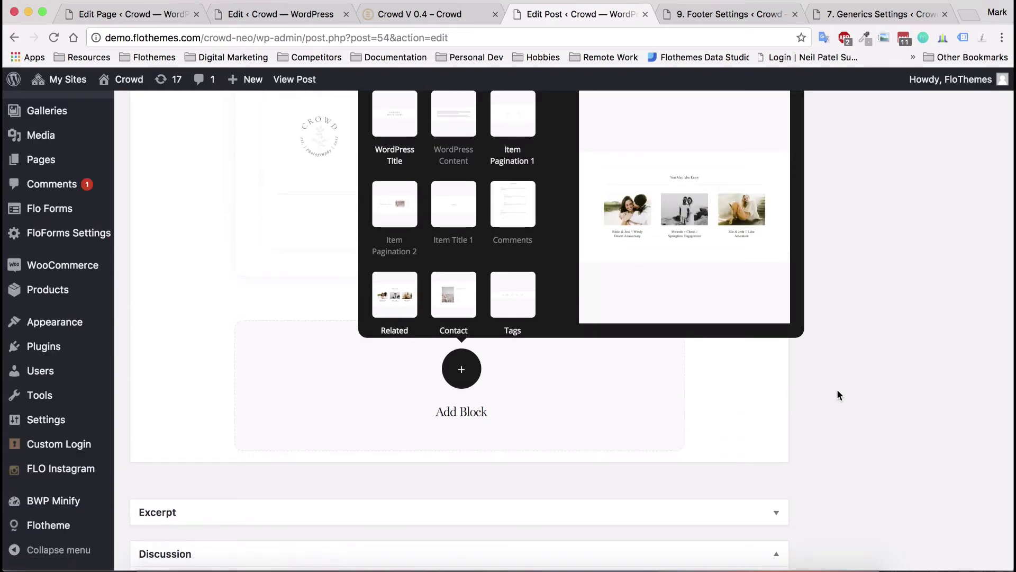
pyautogui.scroll(8, 798, 402)
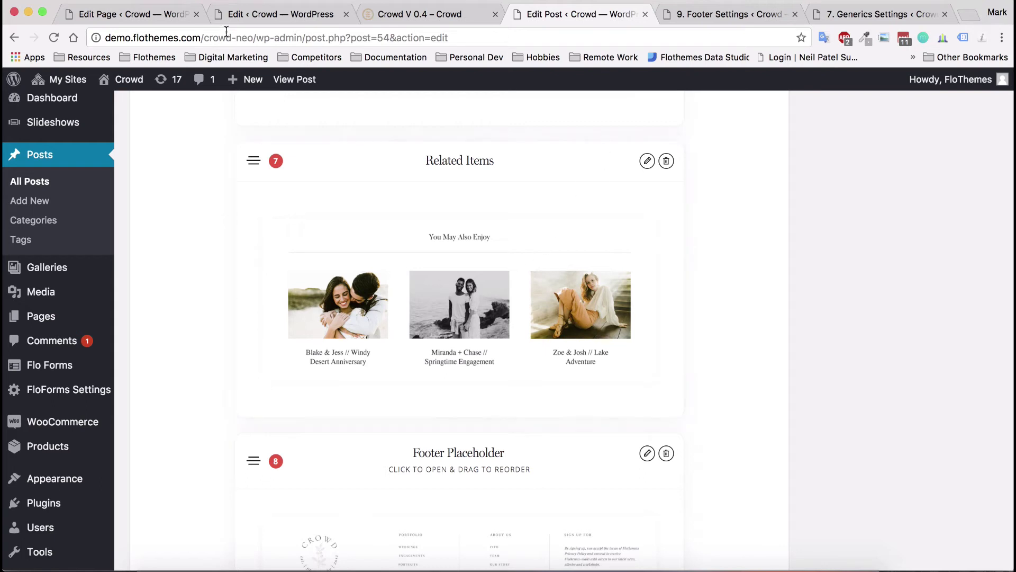
# In the Home B slideshow, shift the first slide's Image Position on Phones focal area slightly to the right
pyautogui.click(284, 14)
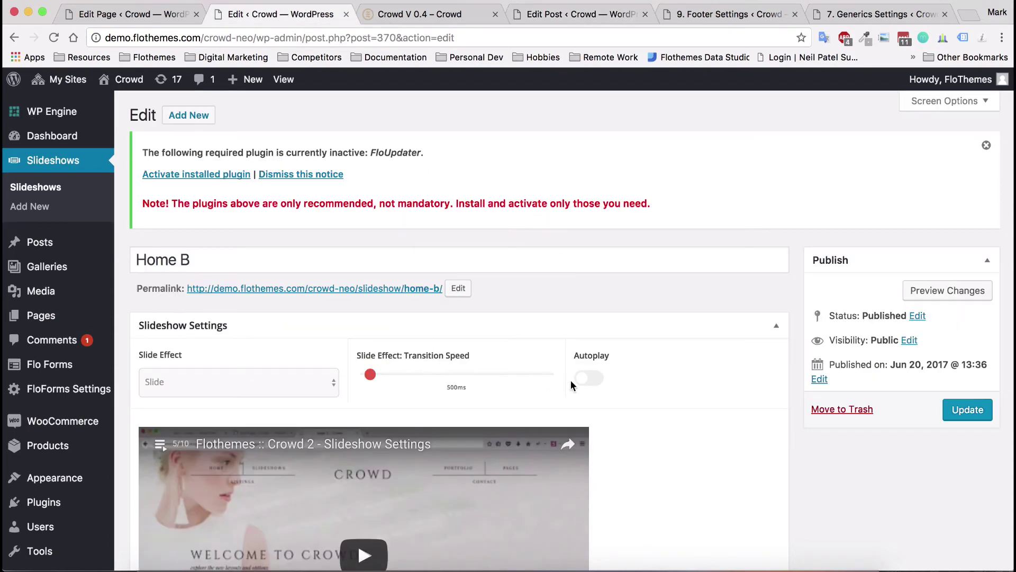
pyautogui.scroll(-6, 570, 380)
pyautogui.scroll(3, 685, 324)
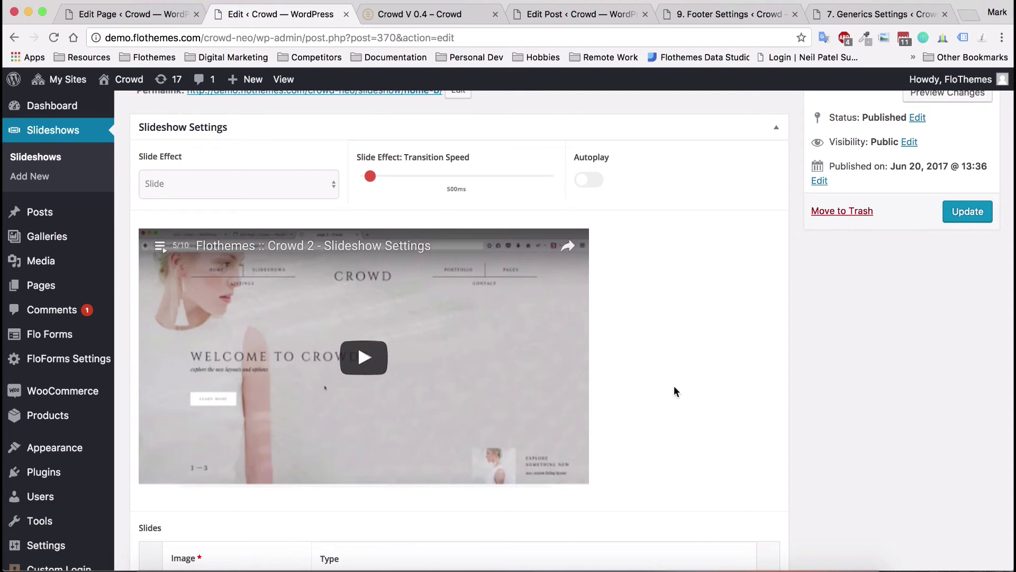
pyautogui.scroll(-6, 639, 339)
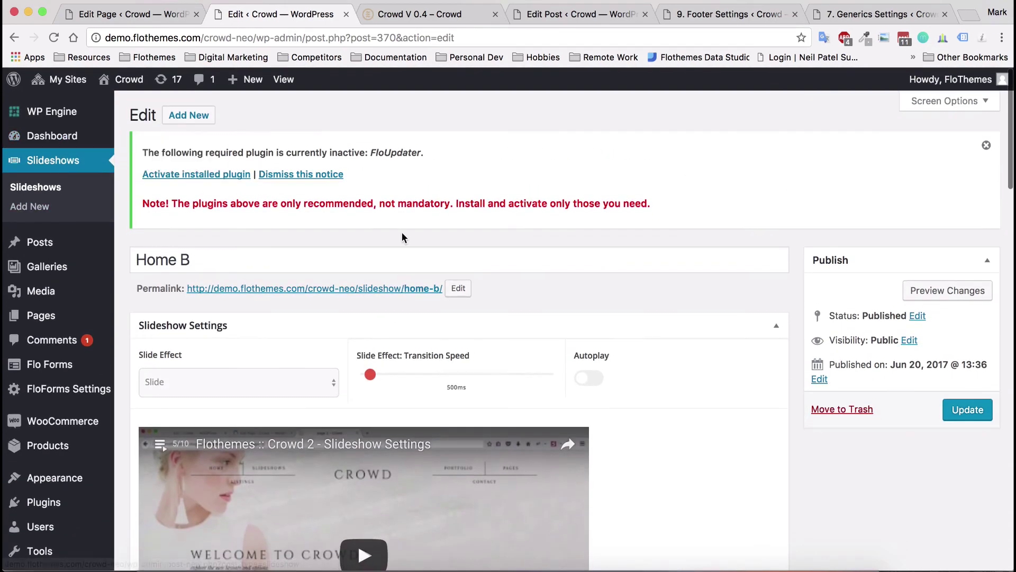
pyautogui.scroll(-5, 402, 236)
pyautogui.scroll(-5, 381, 233)
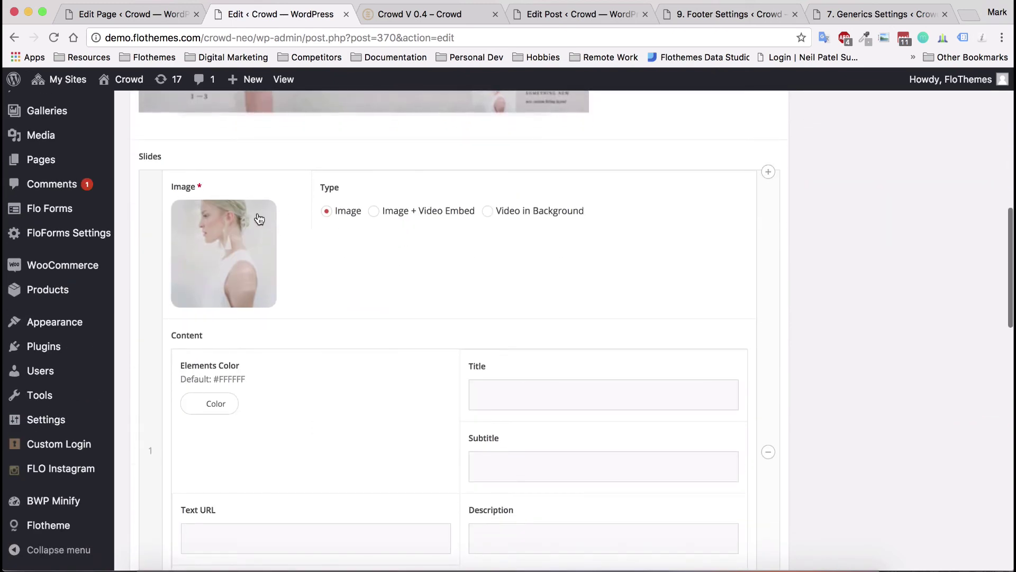
pyautogui.moveTo(221, 219)
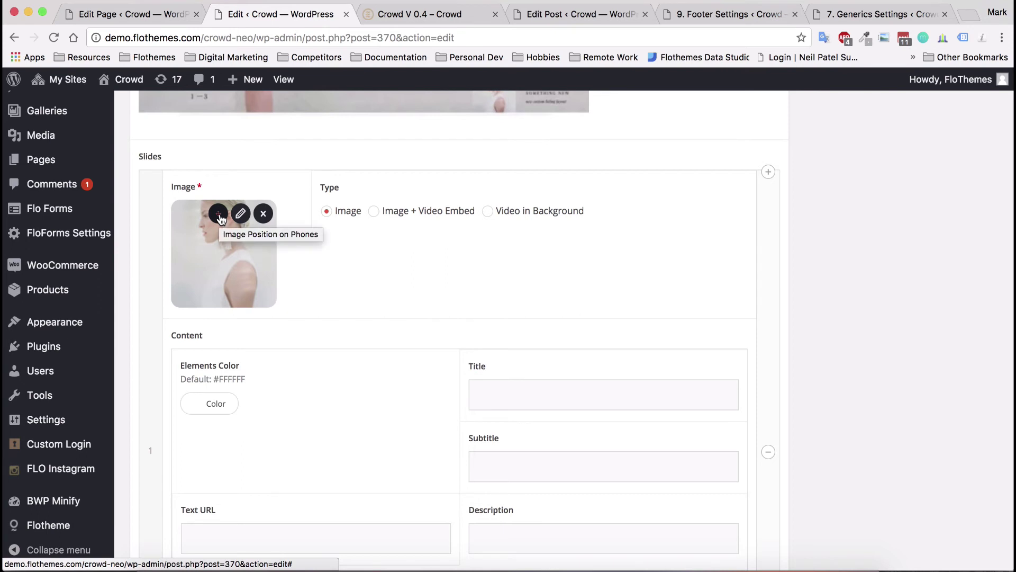
pyautogui.click(221, 219)
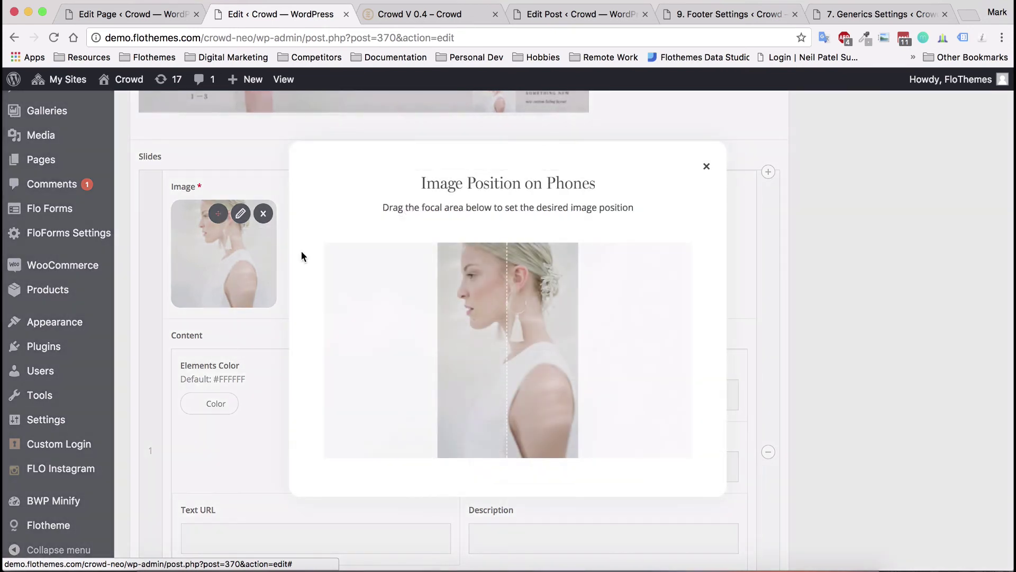
pyautogui.moveTo(551, 329)
pyautogui.mouseDown()
pyautogui.moveTo(415, 340)
pyautogui.moveTo(513, 336)
pyautogui.moveTo(552, 347)
pyautogui.mouseUp()
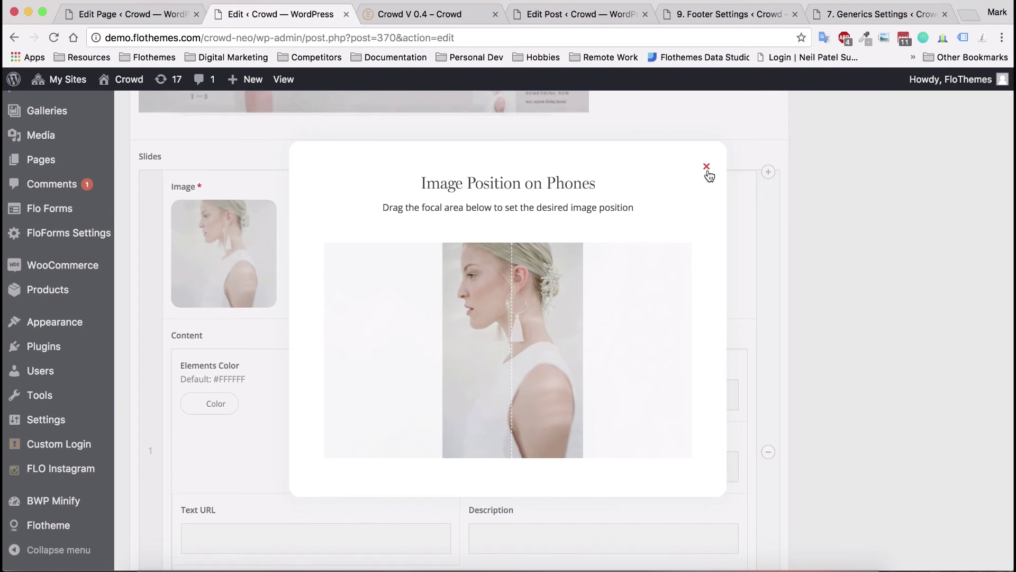
pyautogui.click(707, 166)
# Open the theme's Header Settings and find the Dropdown Menu Background Opacity setting in the Desktop Header options
pyautogui.scroll(7, 858, 265)
pyautogui.scroll(2, 858, 266)
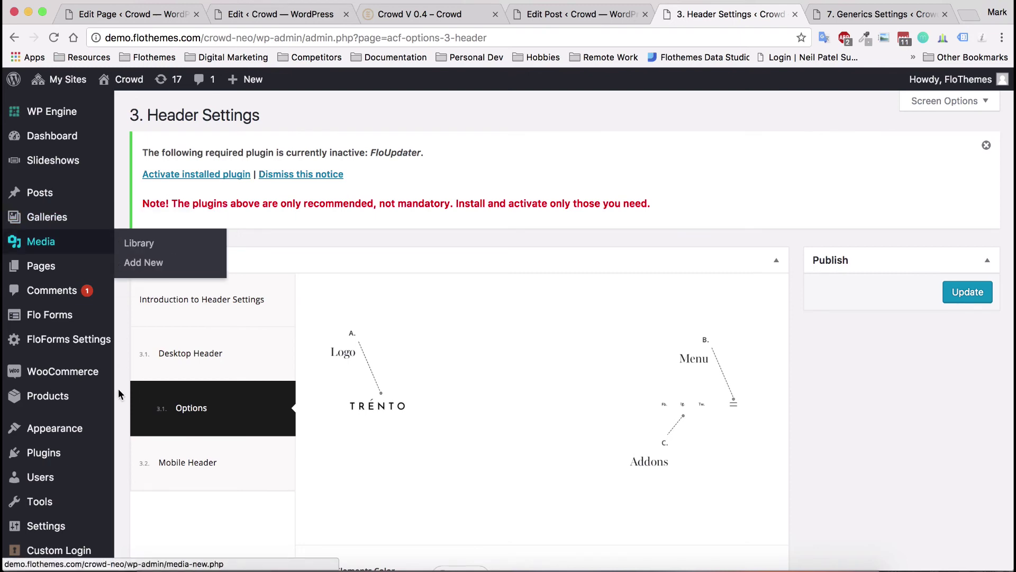
pyautogui.scroll(-4, 119, 396)
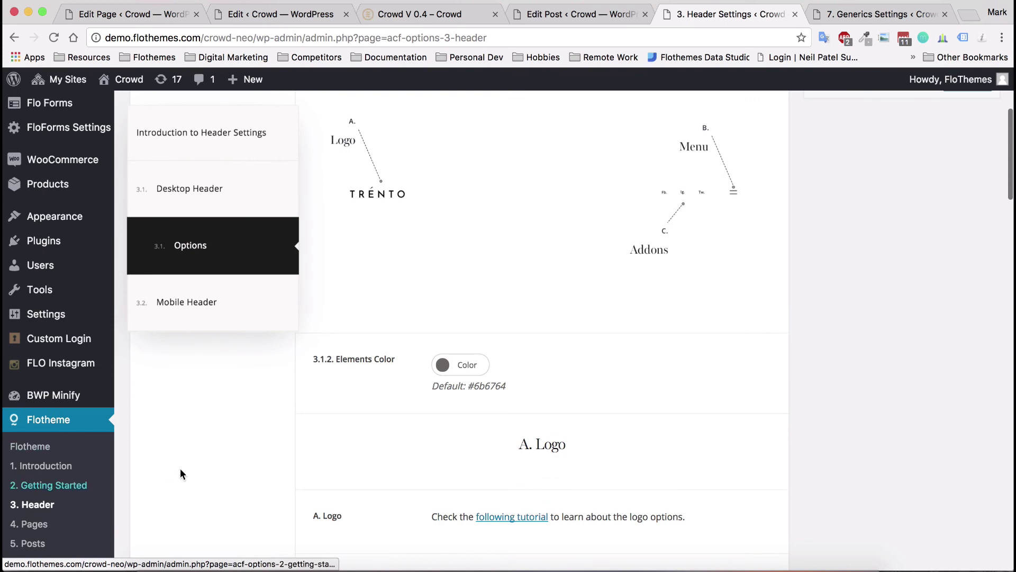
pyautogui.scroll(4, 180, 468)
pyautogui.click(211, 358)
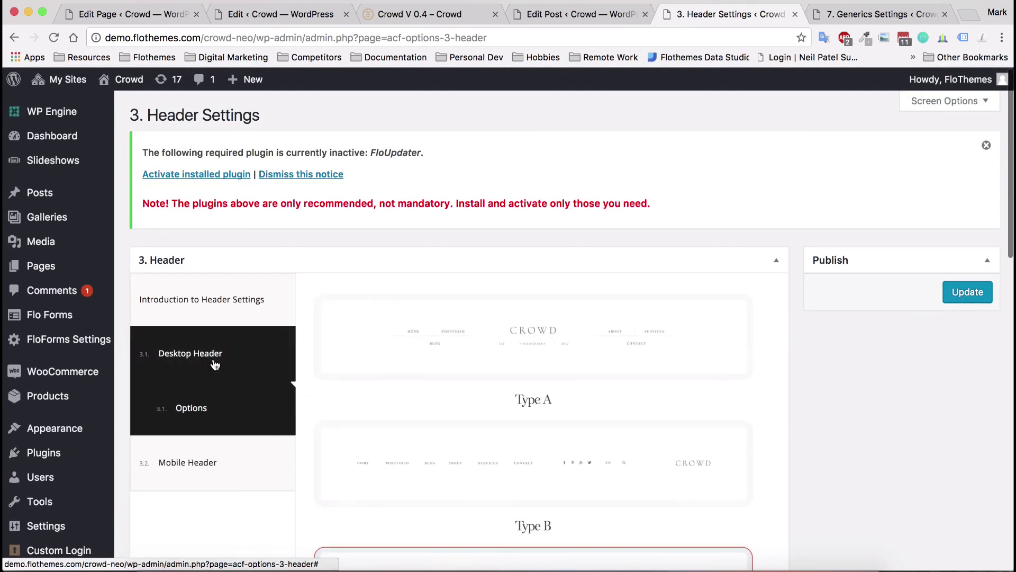
pyautogui.click(181, 408)
pyautogui.scroll(-10, 902, 372)
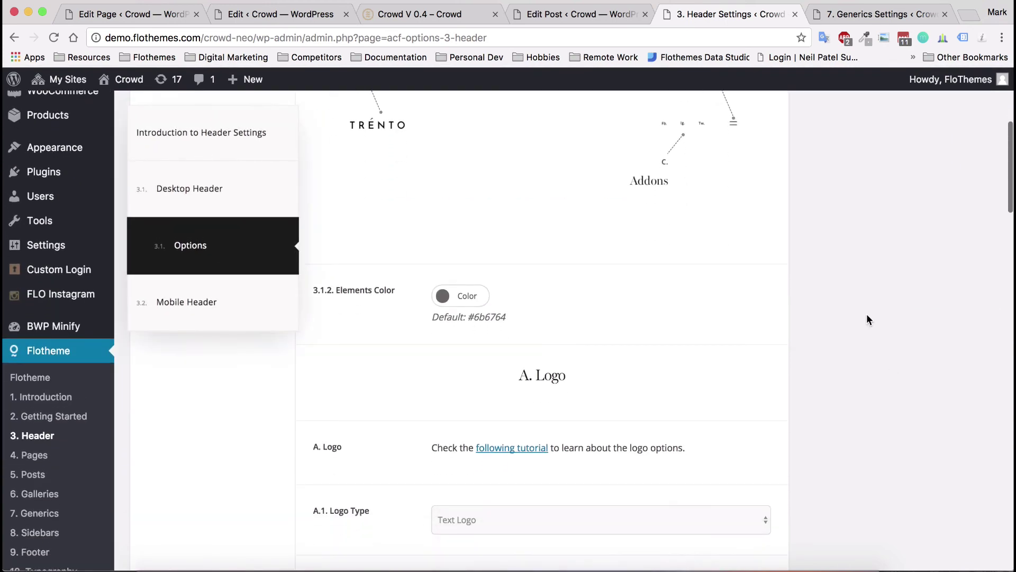
pyautogui.scroll(-8, 899, 249)
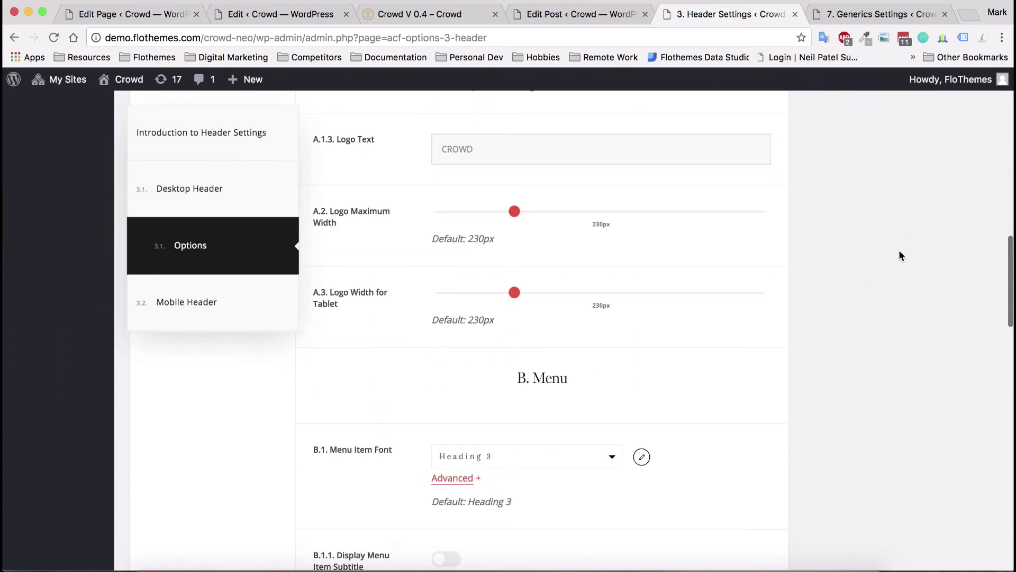
pyautogui.scroll(-2, 900, 251)
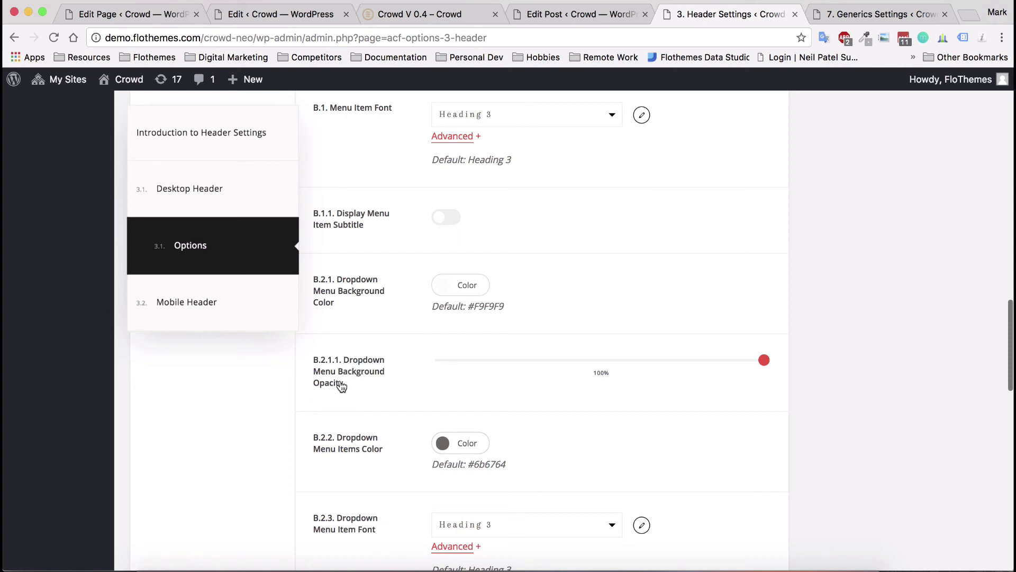
# Inspect the Pages dropdown menu and its background on the live Crowd V 0.4 page
pyautogui.click(448, 17)
pyautogui.moveTo(871, 137)
pyautogui.moveTo(950, 188)
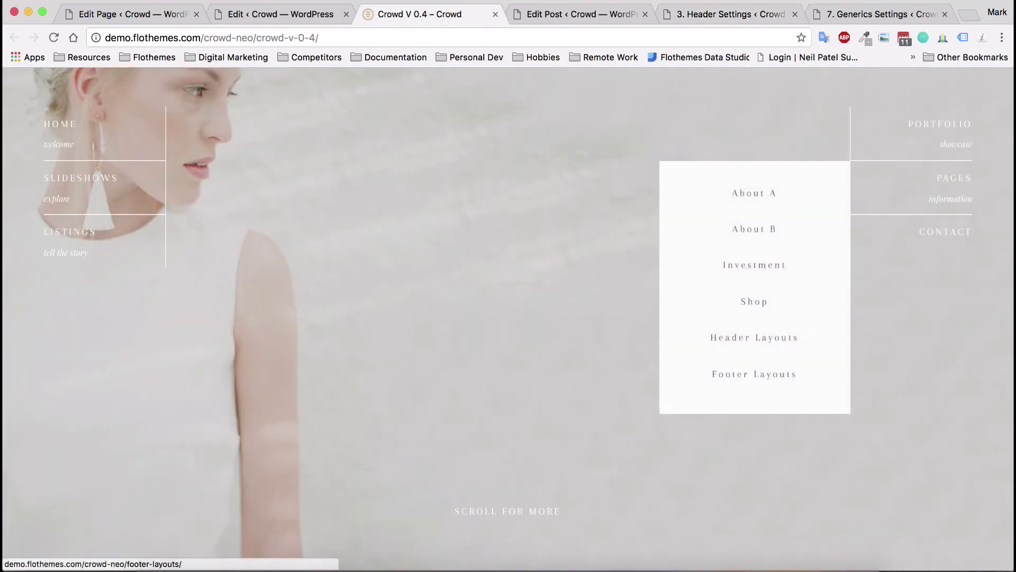
pyautogui.scroll(-7, 412, 159)
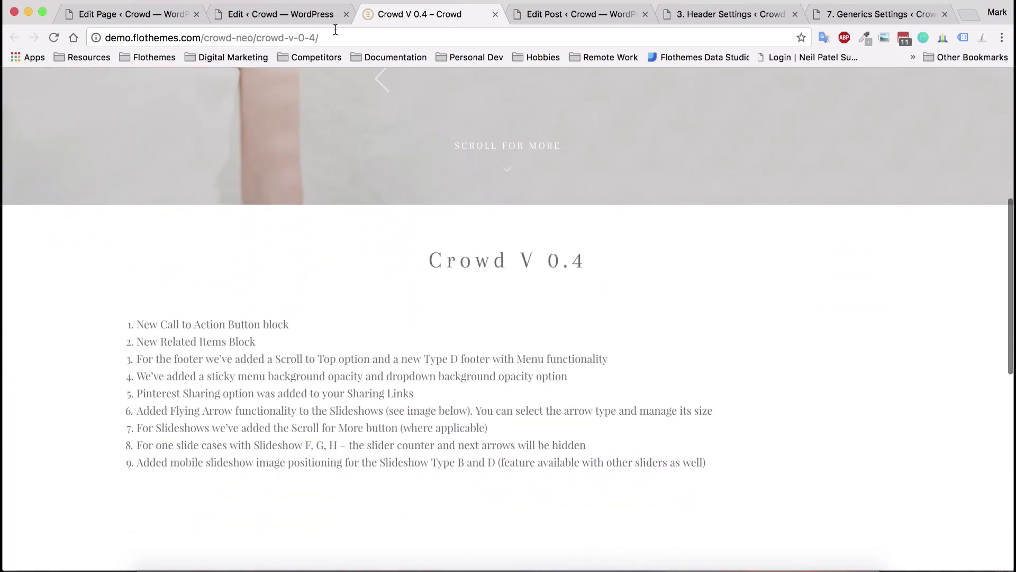
# Examine the Sticky Menu Background Opacity setting in the Header Settings, checking it against the feature list on the live page
pyautogui.click(694, 15)
pyautogui.scroll(-6, 745, 357)
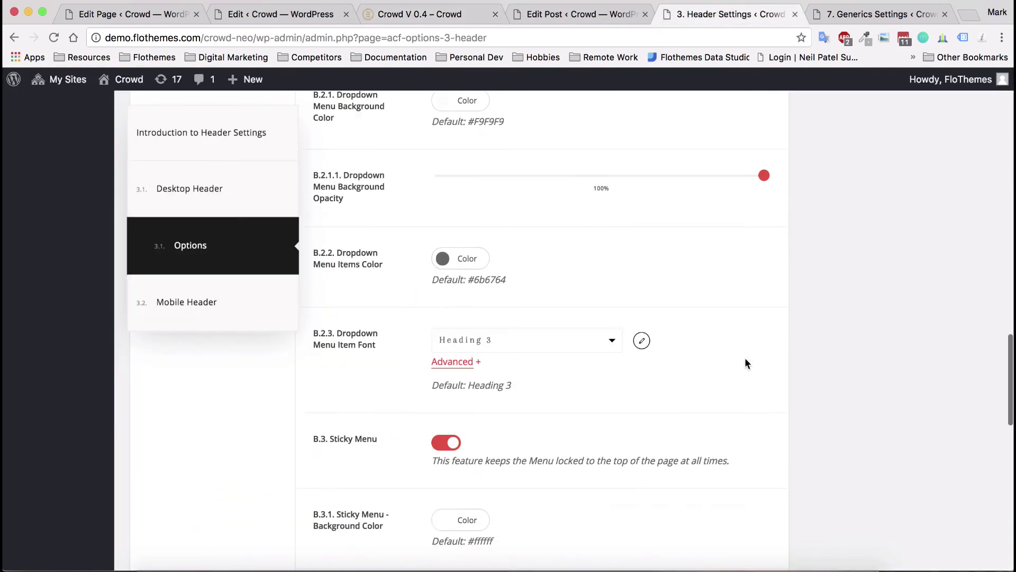
pyautogui.scroll(-4, 745, 363)
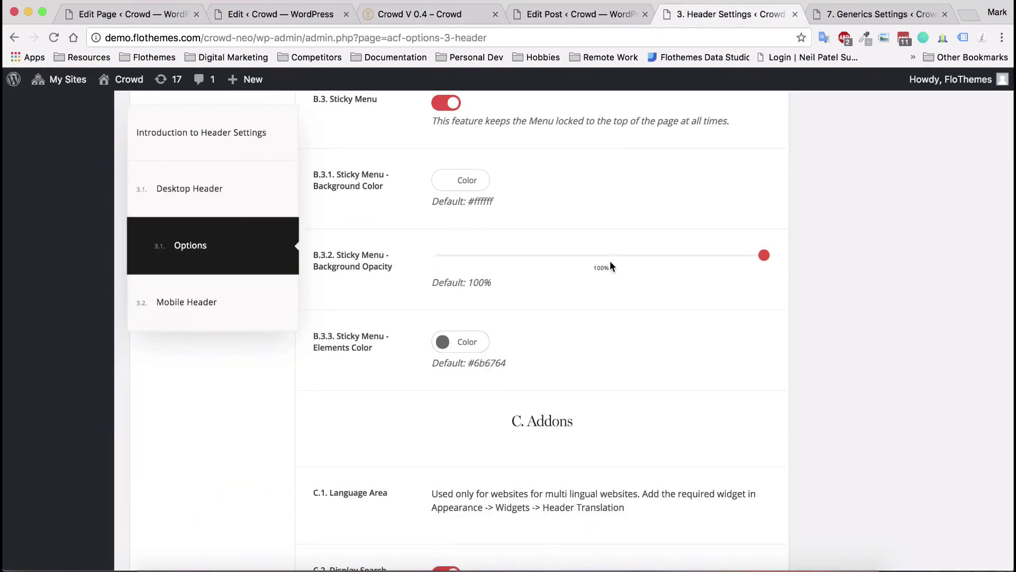
pyautogui.click(411, 16)
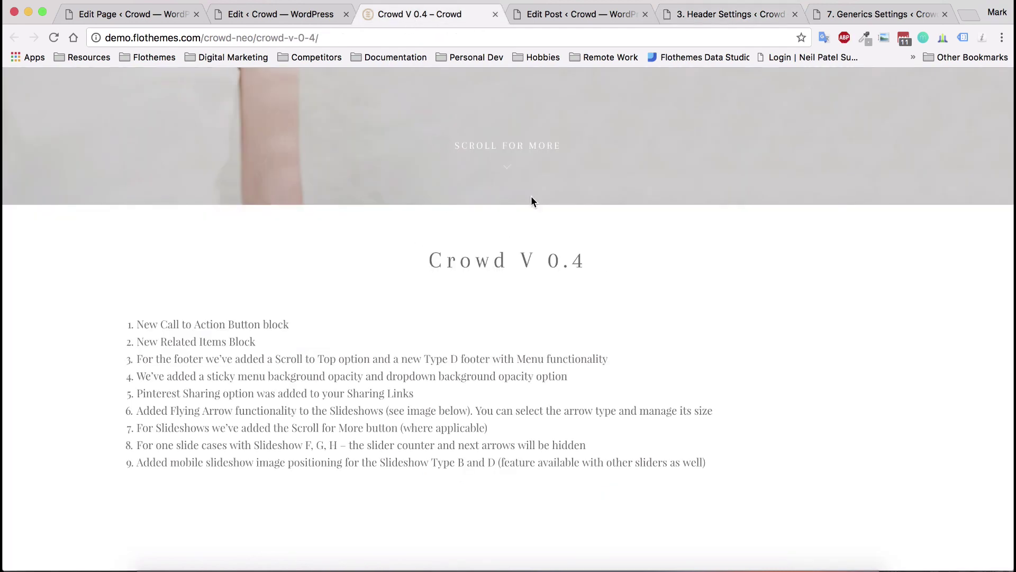
pyautogui.click(710, 16)
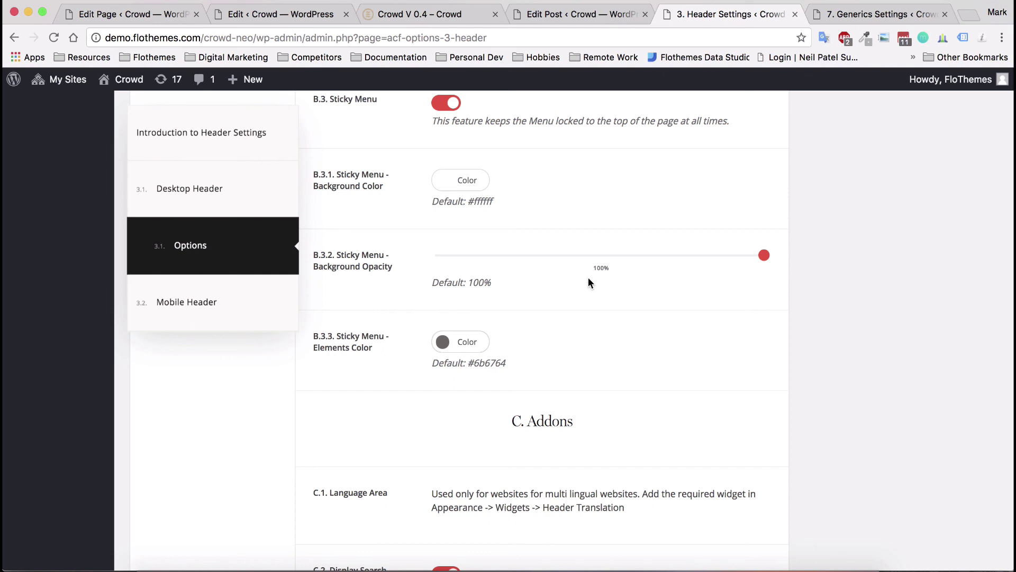